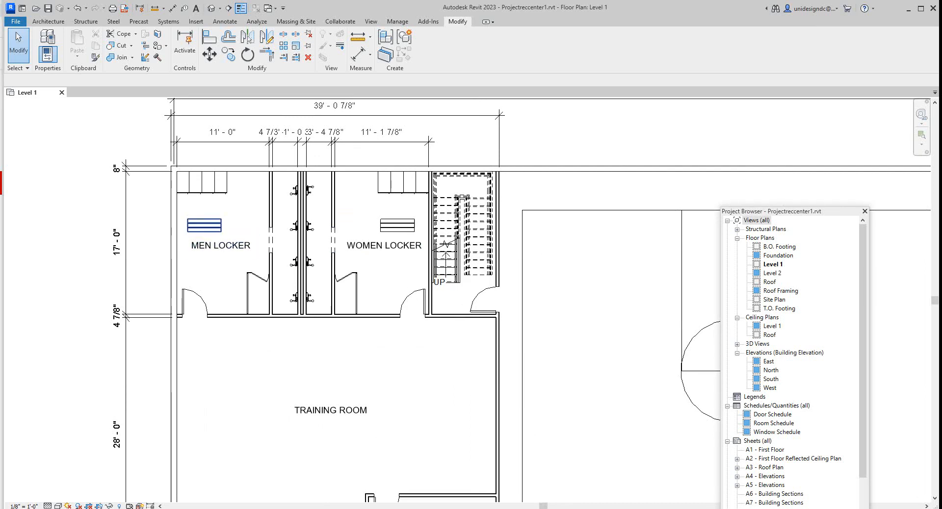
# - Examine the layout of the men's and women's locker rooms and their showers on the Level 1 floor plan
pyautogui.scroll(3, 205, 226)
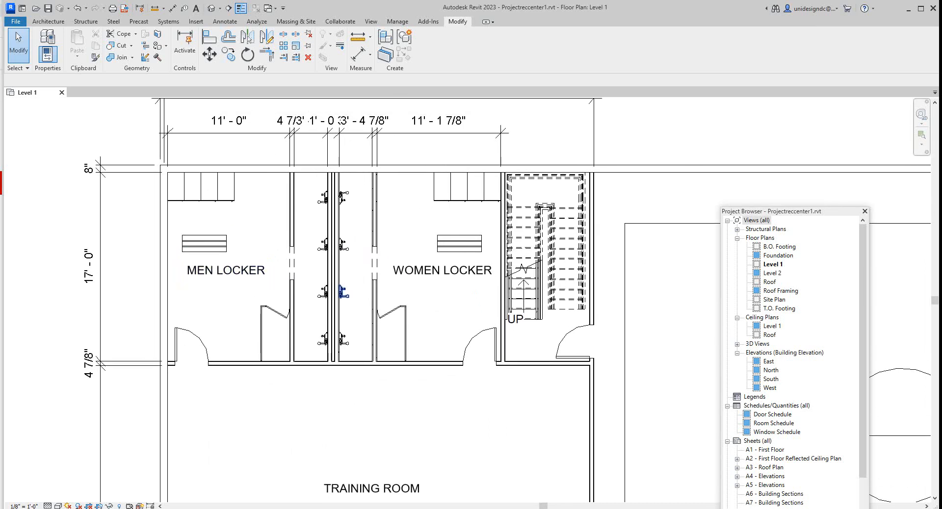
pyautogui.moveTo(538, 288); pyautogui.dragTo(532, 295, button='middle')
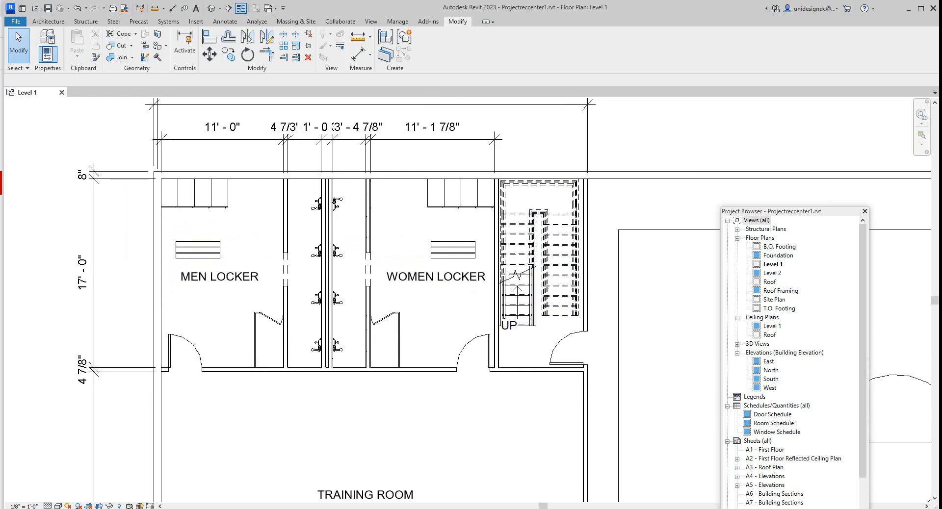
pyautogui.scroll(-3, 495, 121)
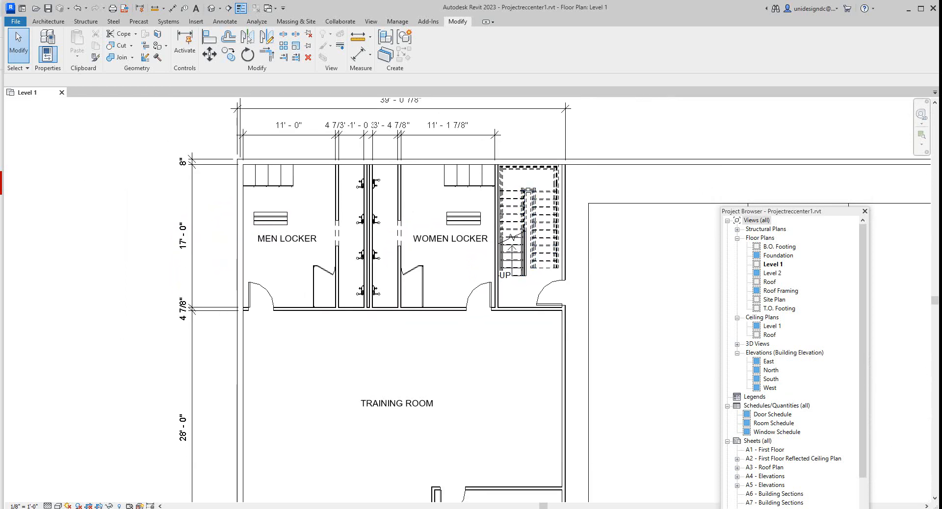
pyautogui.scroll(-2, 410, 325)
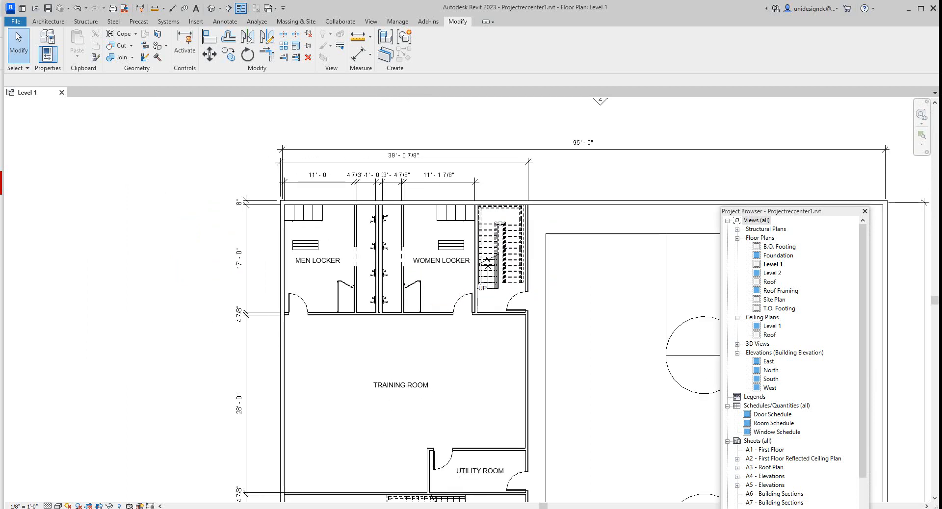
pyautogui.scroll(2, 423, 388)
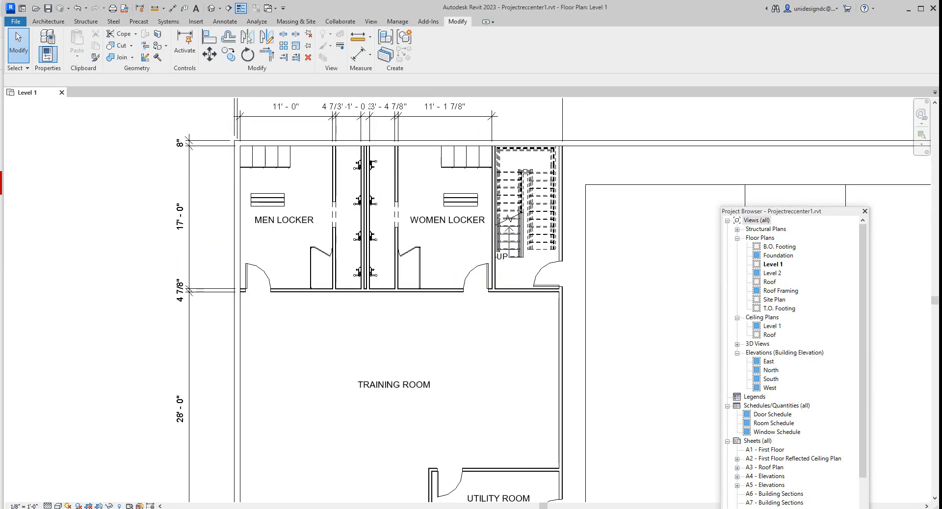
pyautogui.moveTo(423, 373); pyautogui.dragTo(423, 386, button='middle')
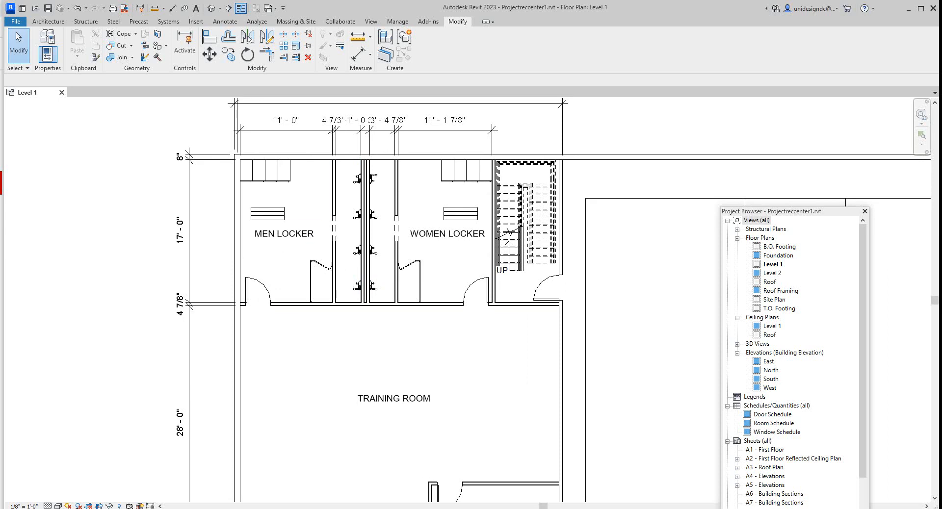
pyautogui.scroll(3, 273, 172)
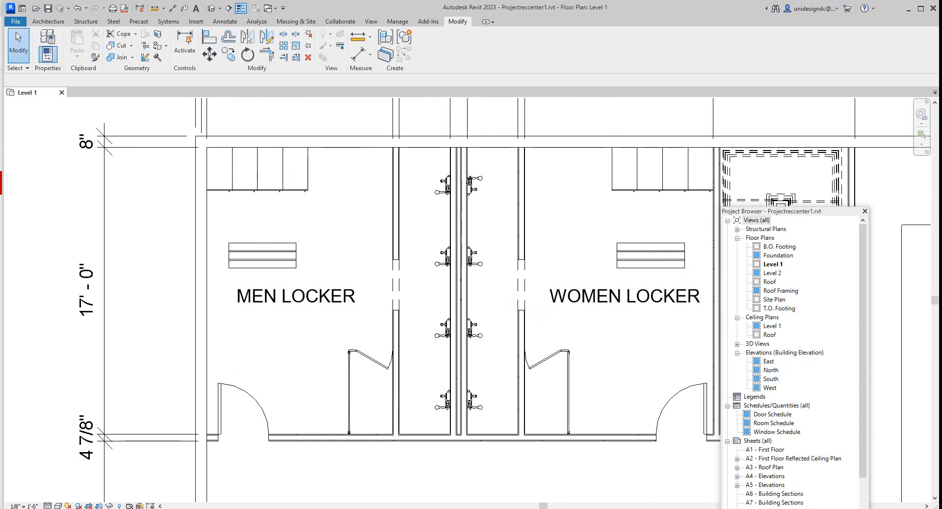
pyautogui.scroll(-4, 330, 285)
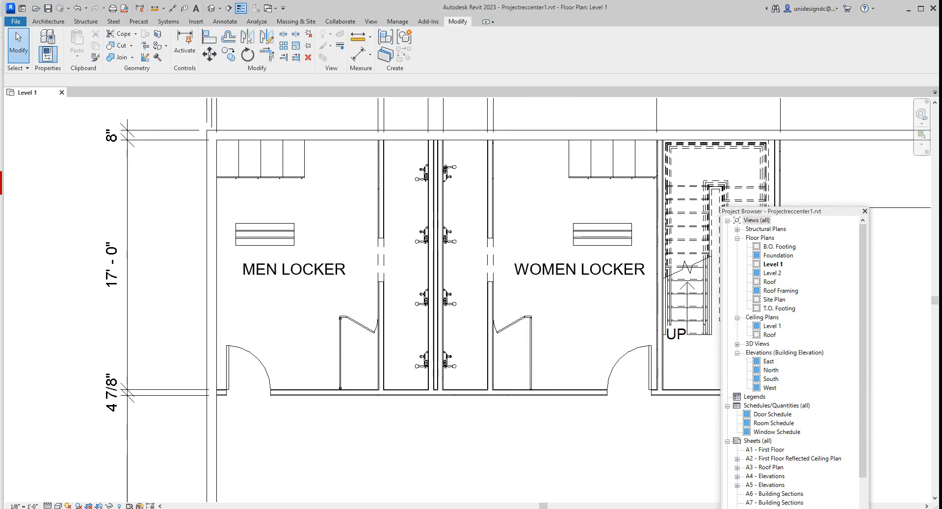
pyautogui.moveTo(331, 285); pyautogui.dragTo(328, 274, button='middle')
pyautogui.scroll(-1, 357, 361)
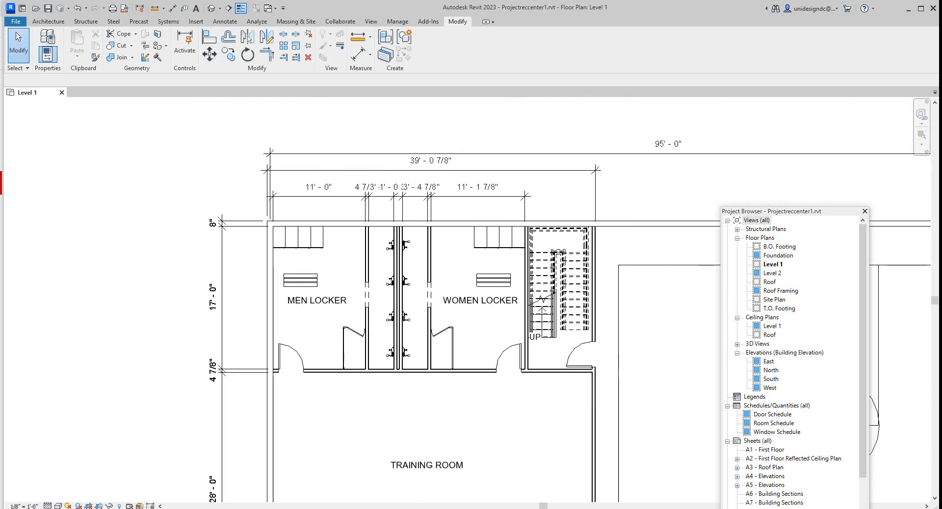
pyautogui.scroll(1, 357, 361)
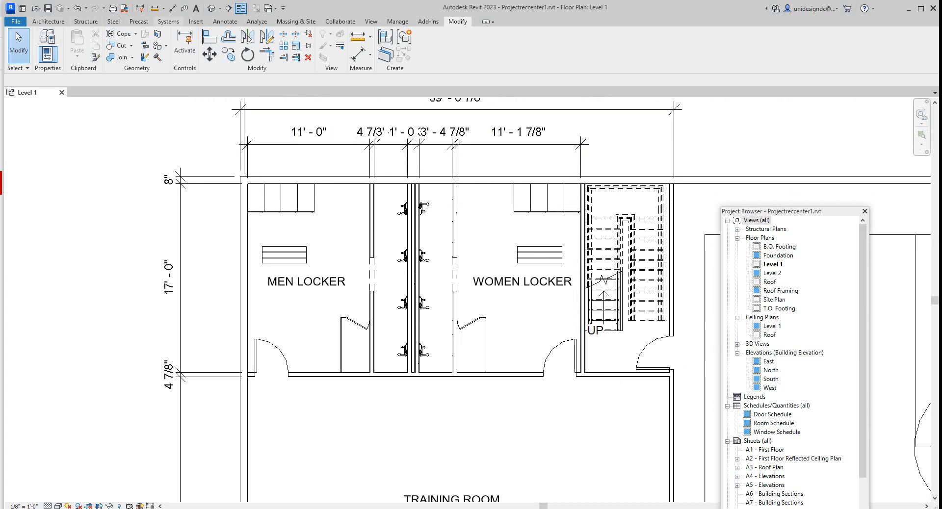
# - Start placing a plumbing fixture, saving the project when reminded, and display the fixture's properties
pyautogui.click(168, 21)
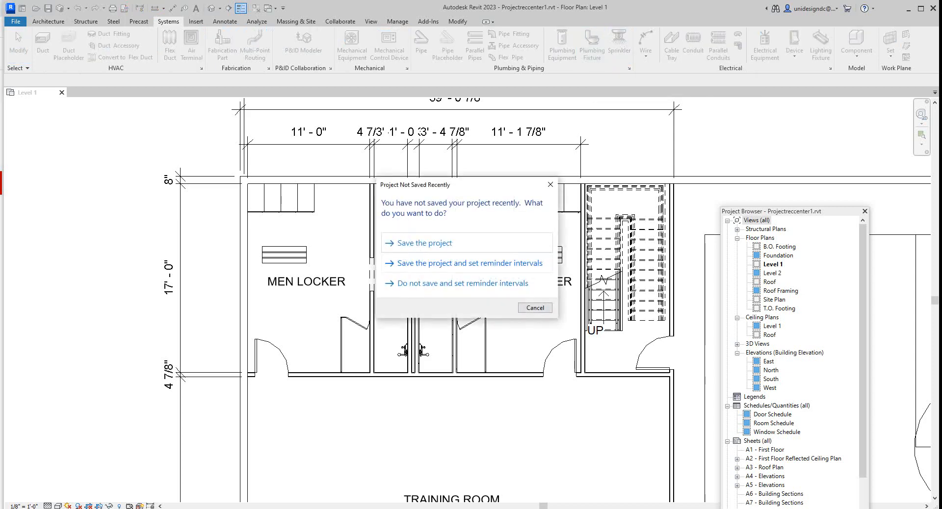
pyautogui.click(424, 243)
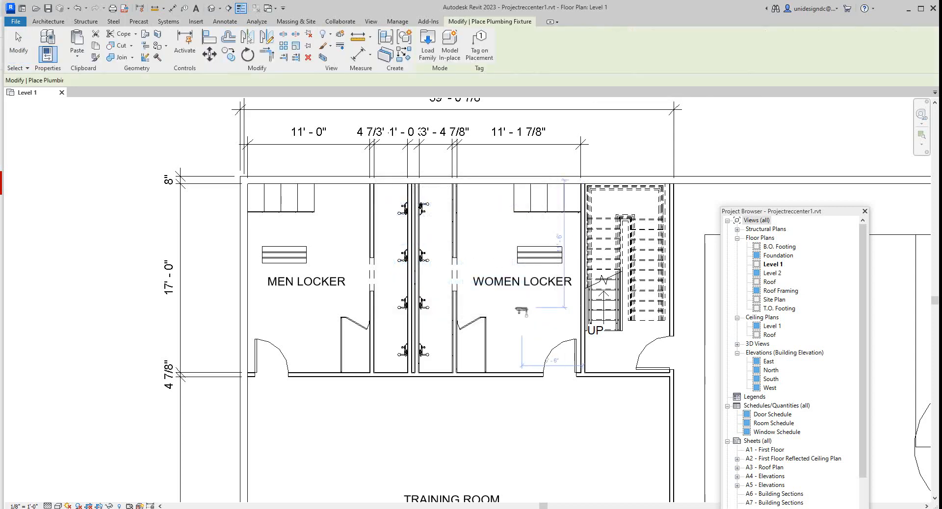
pyautogui.scroll(1, 319, 341)
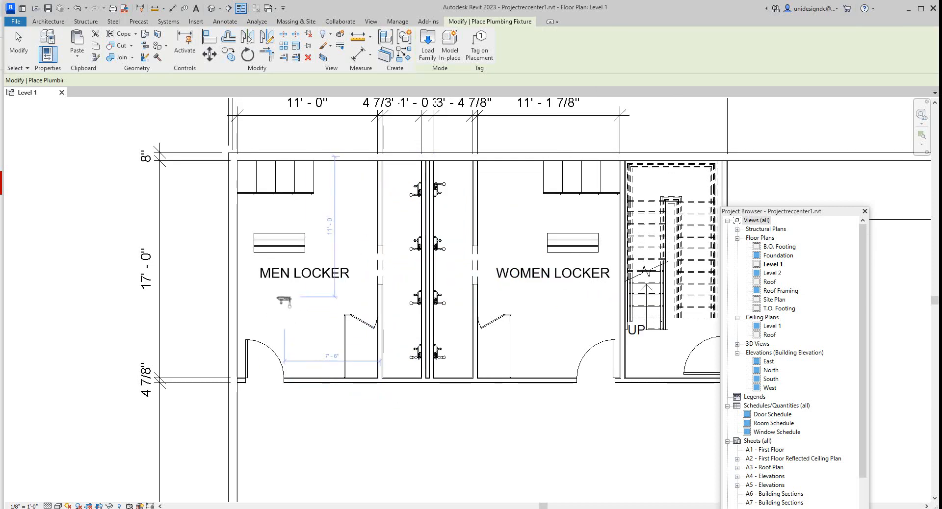
pyautogui.moveTo(795, 211); pyautogui.dragTo(116, 117)
pyautogui.click(166, 459)
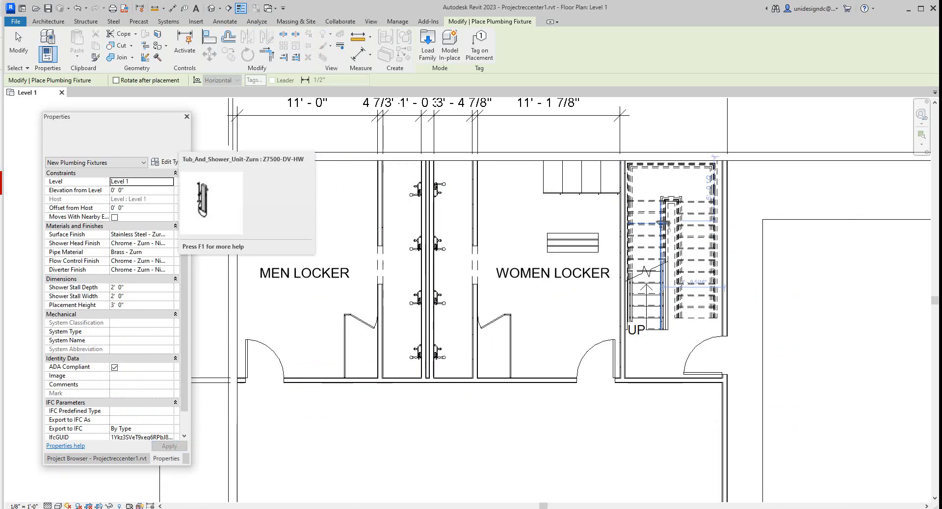
# - Place a Toilet-Commercial-Wall-3D with 15" Seat Height on the lower wall of the men's locker stall, about 1'-6" from the side wall
pyautogui.click(162, 142)
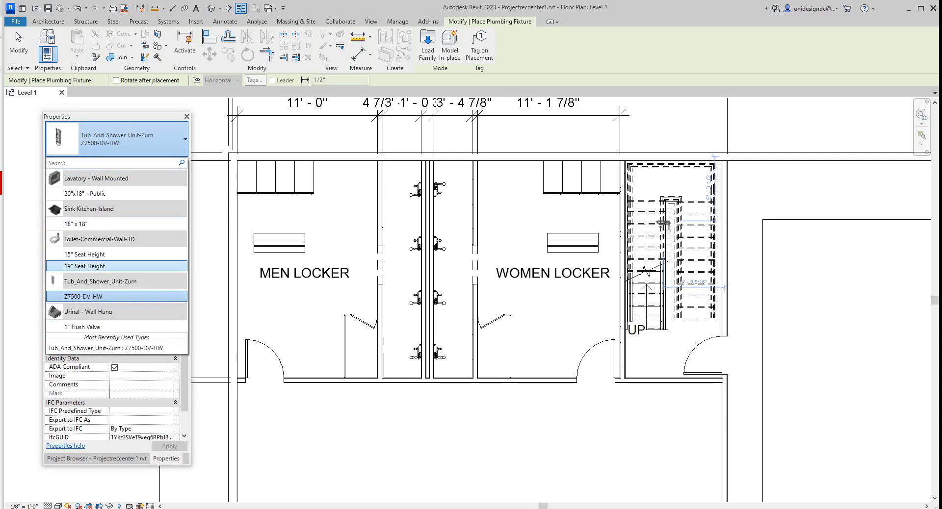
pyautogui.click(84, 254)
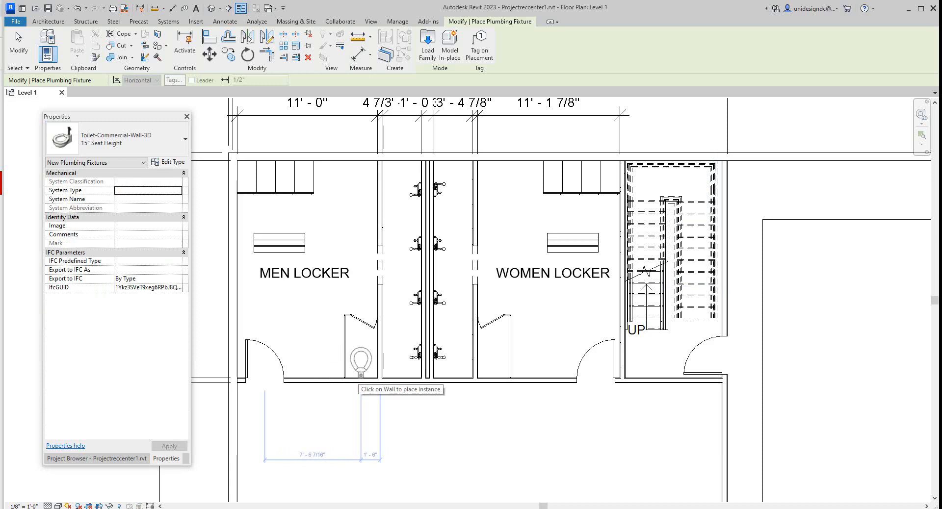
pyautogui.click(361, 377)
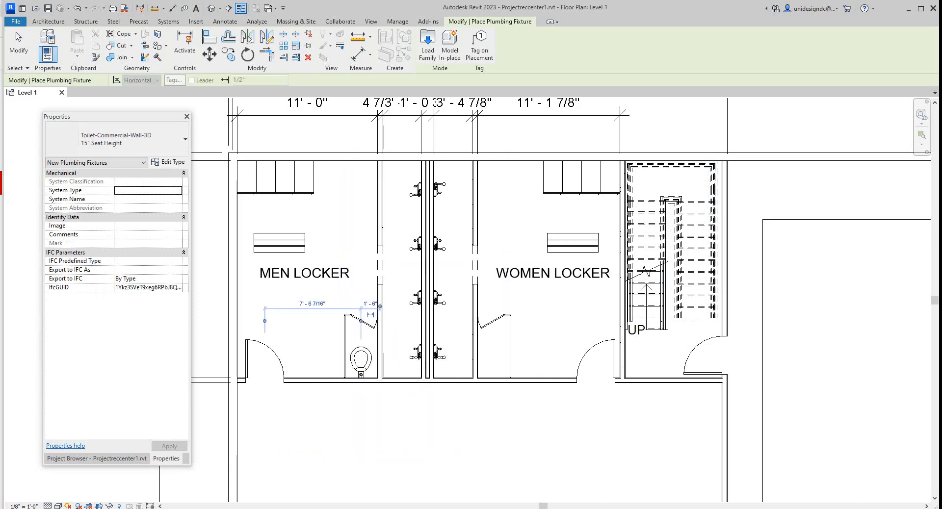
# - Place the same toilet on the lower wall of the women's locker stall, about 1'-6" from the side wall, and end fixture placement
pyautogui.scroll(2, 494, 376)
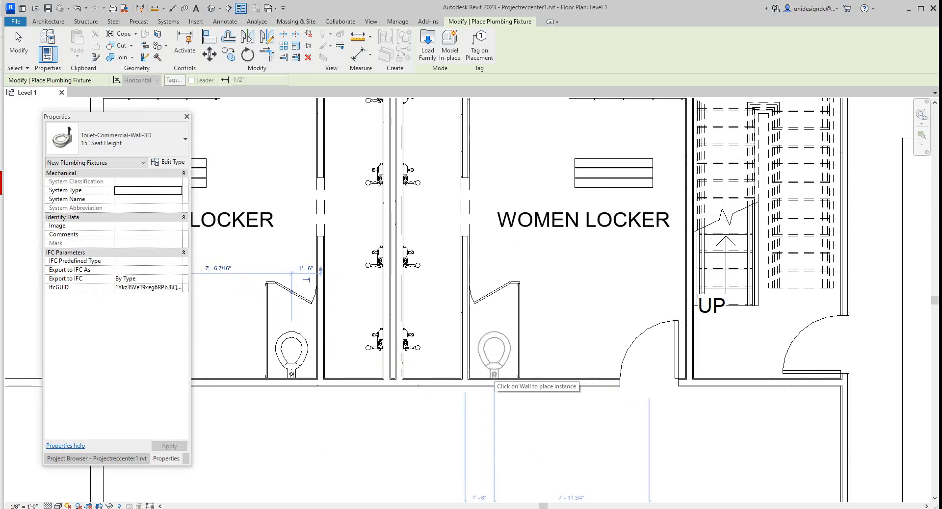
pyautogui.click(495, 376)
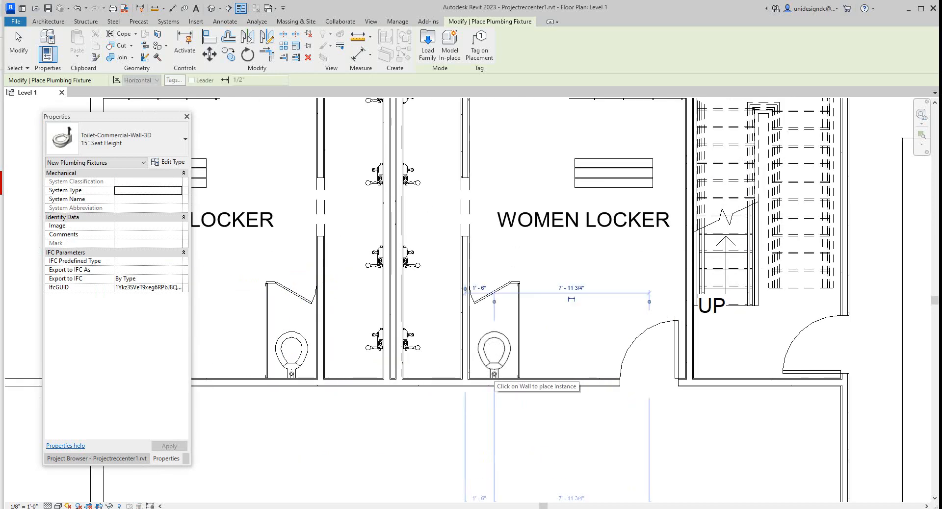
pyautogui.rightClick(494, 377)
pyautogui.click(513, 382)
pyautogui.scroll(-3, 513, 382)
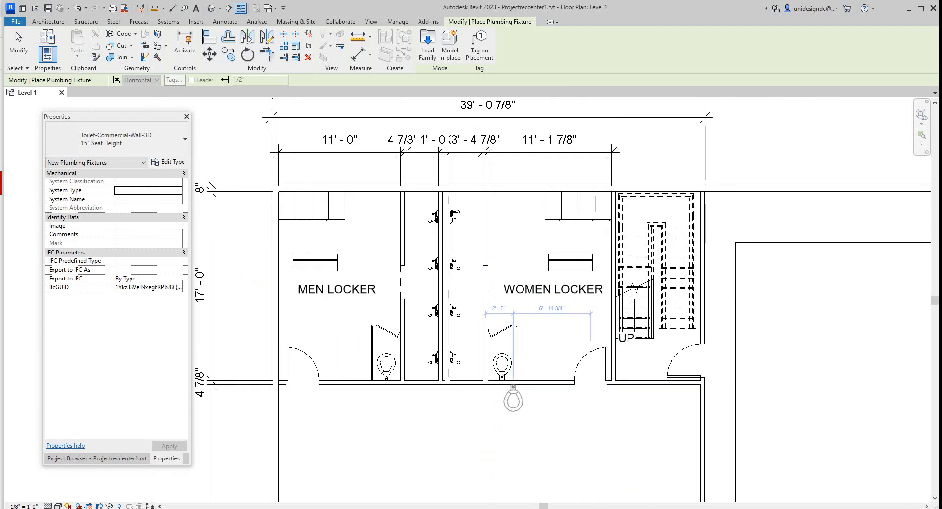
pyautogui.rightClick(513, 388)
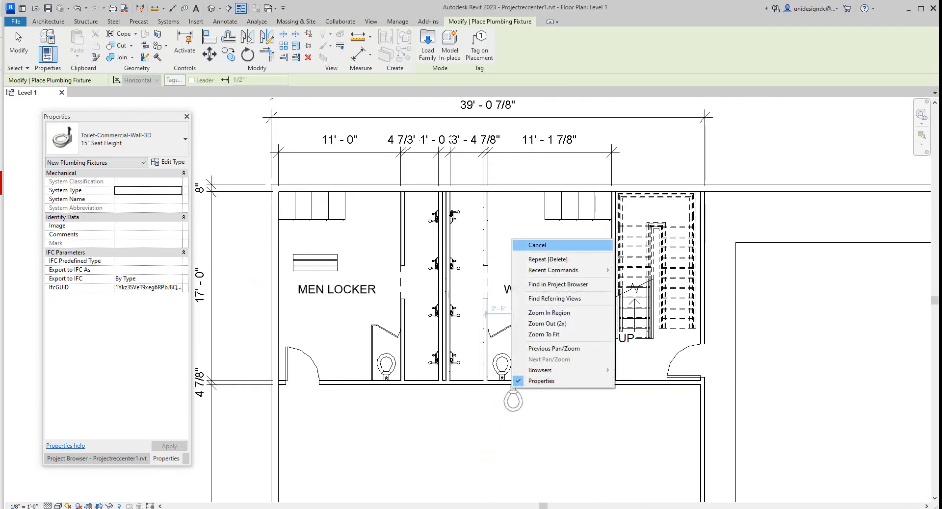
pyautogui.click(537, 245)
# - Open the family of the rightmost locker in the men's locker room for editing
pyautogui.scroll(-2, 545, 245)
pyautogui.scroll(5, 422, 206)
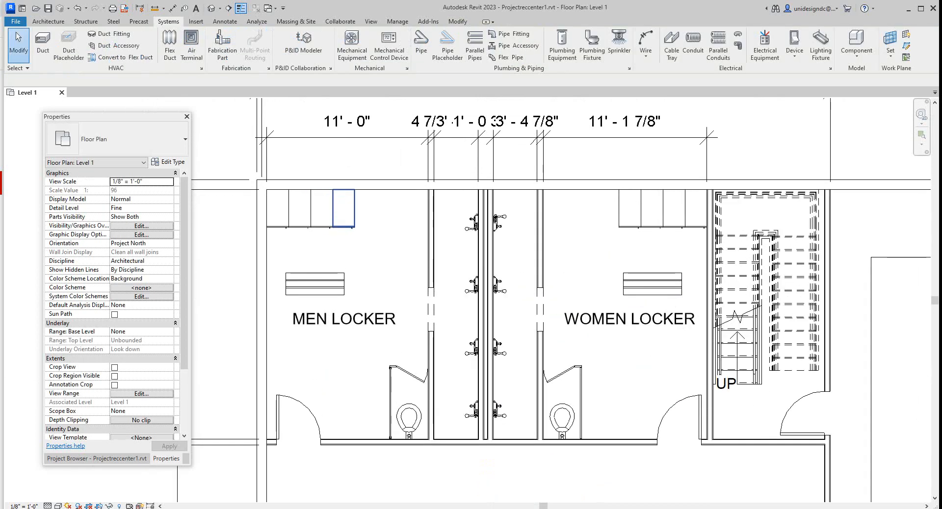
pyautogui.scroll(-3, 395, 370)
pyautogui.scroll(4, 312, 246)
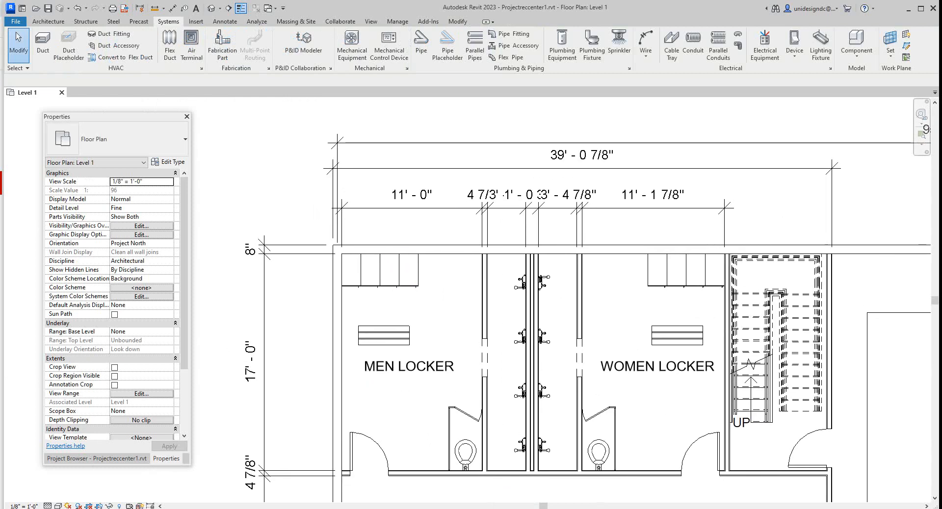
pyautogui.scroll(2, 465, 336)
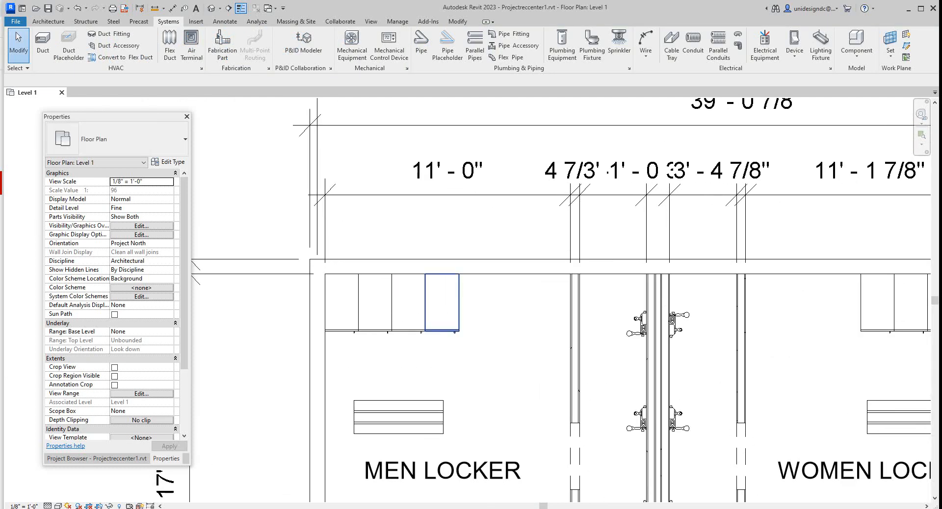
pyautogui.click(449, 321)
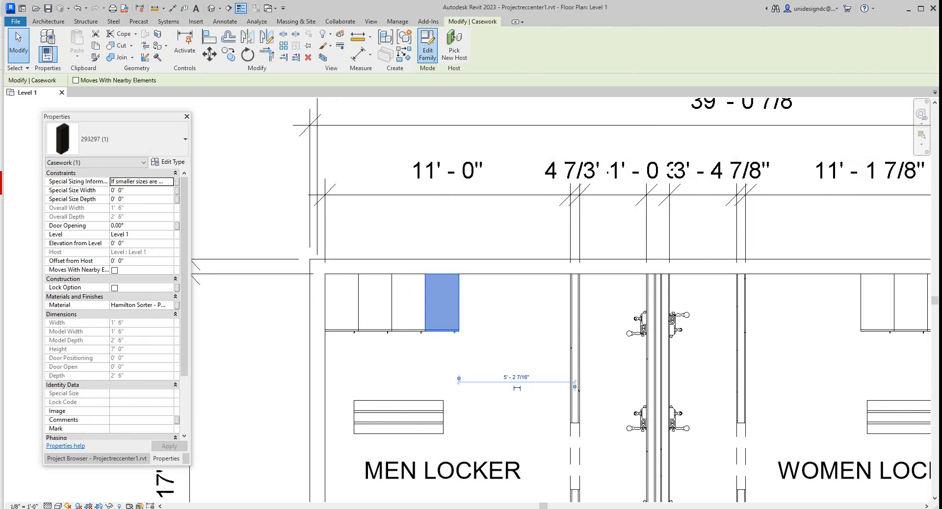
pyautogui.click(428, 49)
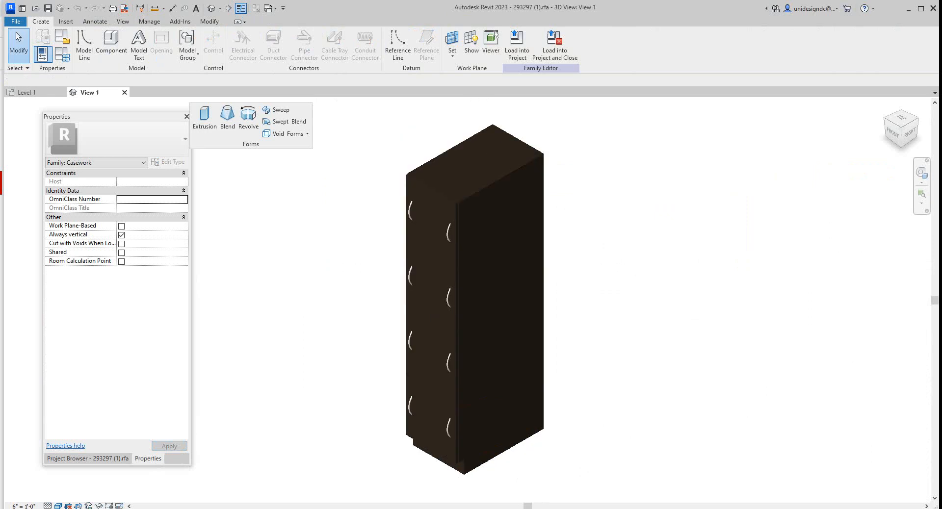
# - Display the locker family's 3D view in the Shaded visual style and inspect its doors and handles
pyautogui.click(58, 506)
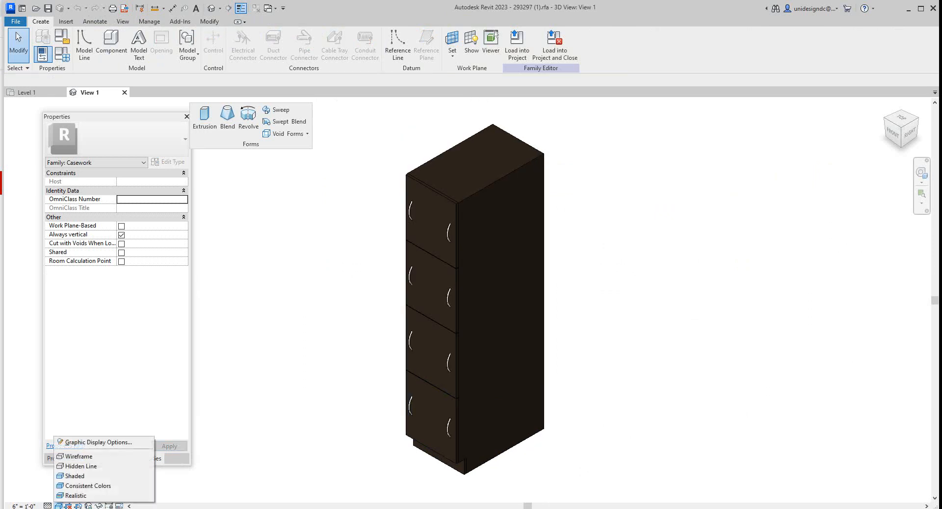
pyautogui.click(78, 478)
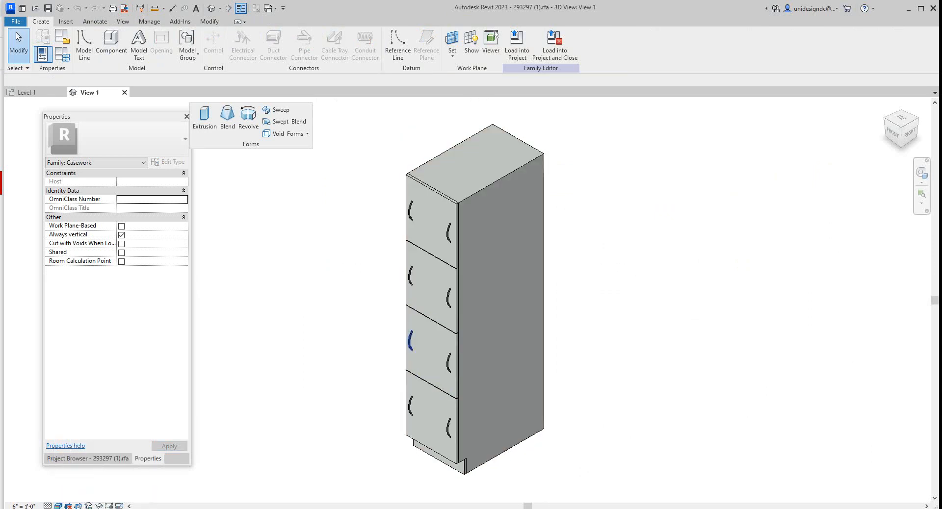
pyautogui.scroll(2, 449, 422)
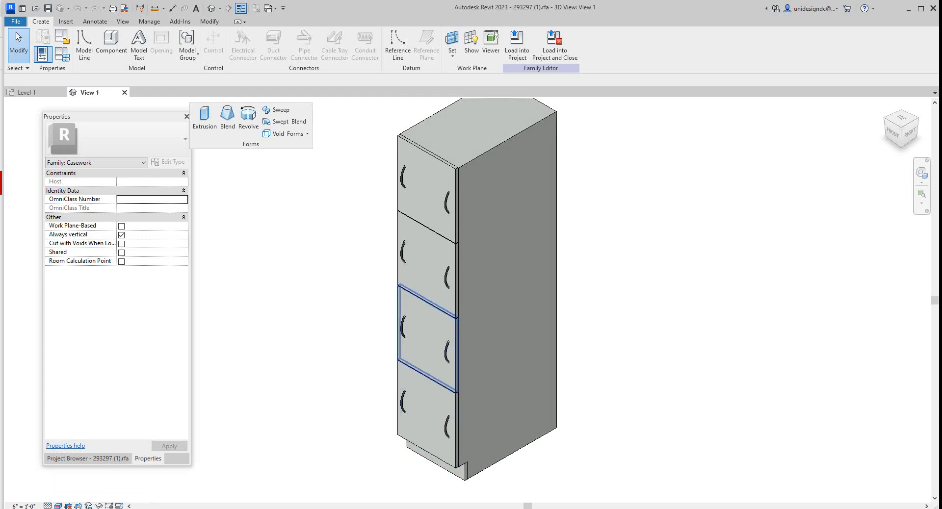
pyautogui.scroll(-3, 429, 342)
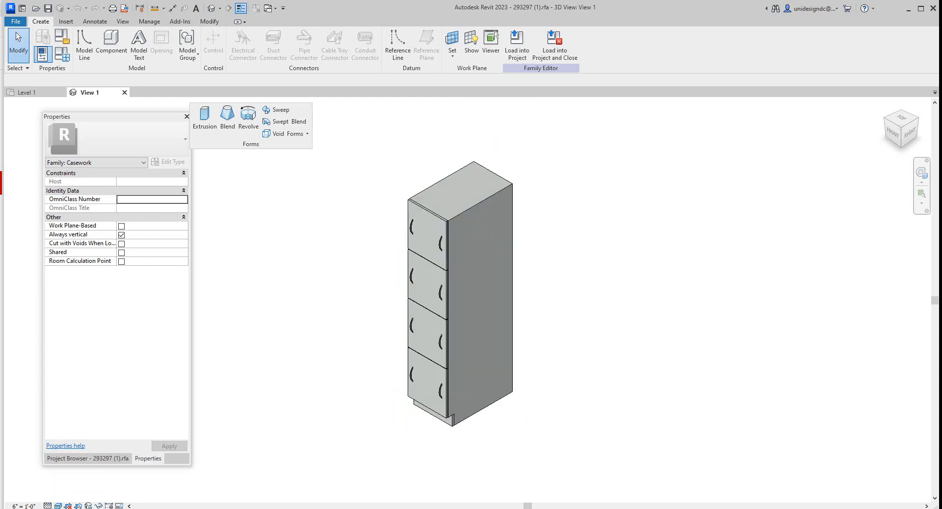
# - Close the locker family without saving changes and review the locker rooms on the Level 1 plan
pyautogui.click(124, 92)
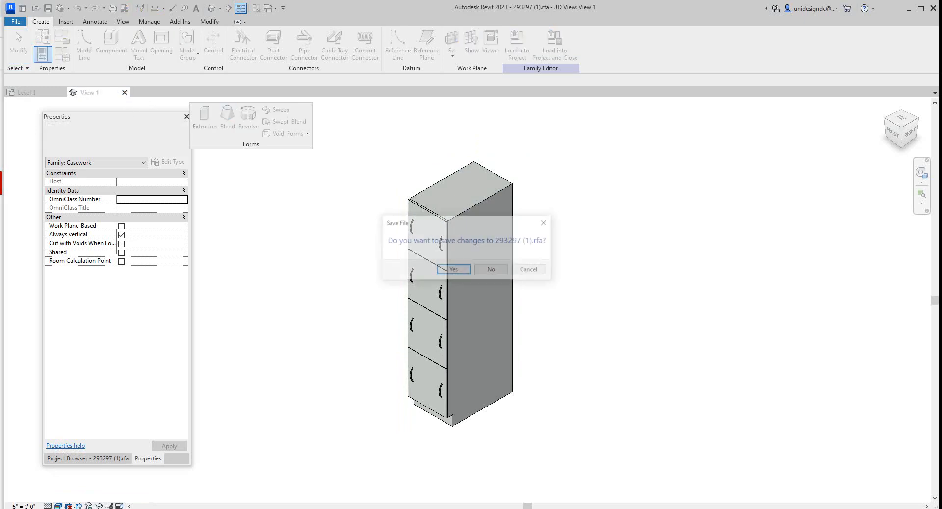
pyautogui.click(492, 270)
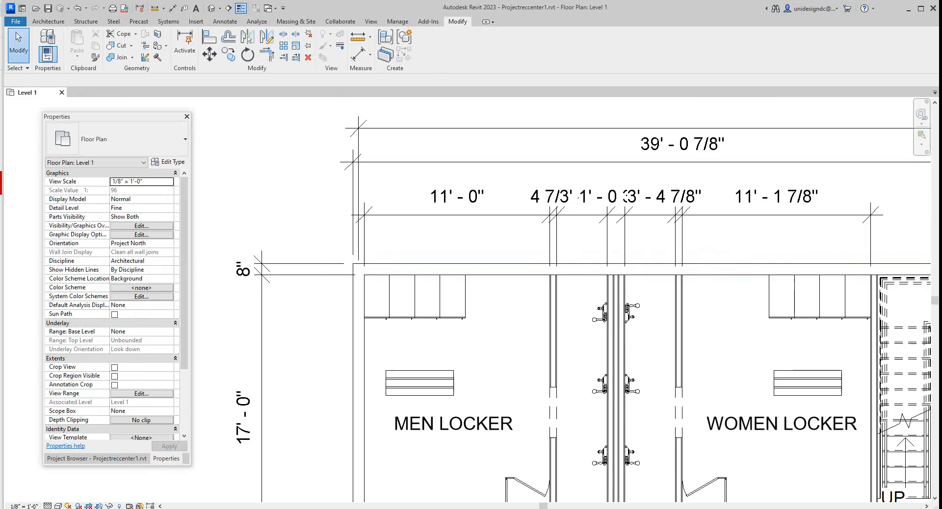
pyautogui.scroll(3, 427, 309)
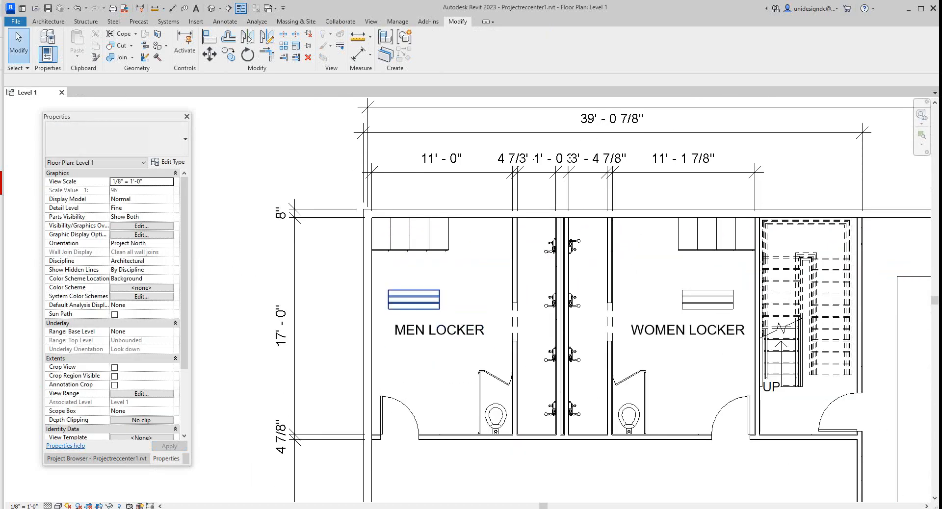
pyautogui.moveTo(427, 310)
pyautogui.mouseDown(button='middle')
pyautogui.moveTo(411, 323)
pyautogui.moveTo(409, 307)
pyautogui.mouseUp(button='middle')
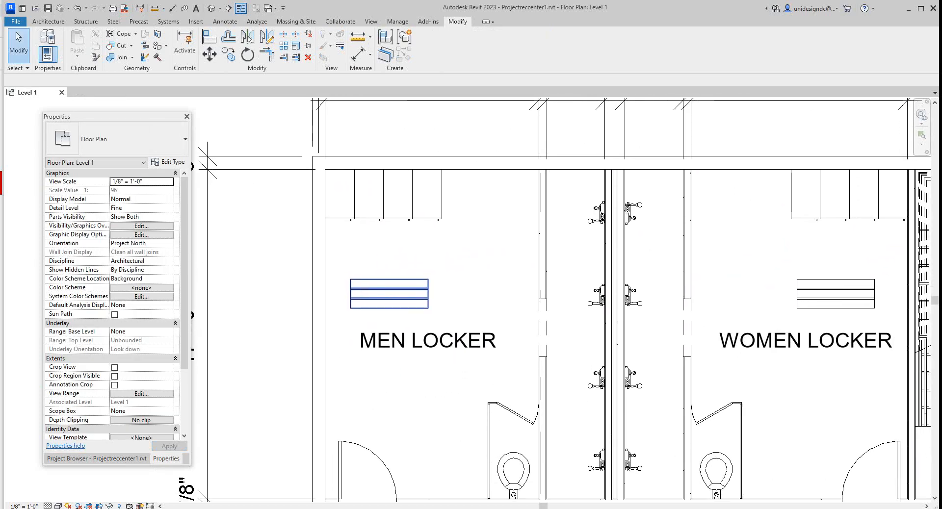
pyautogui.scroll(-3, 409, 308)
pyautogui.scroll(-2, 438, 240)
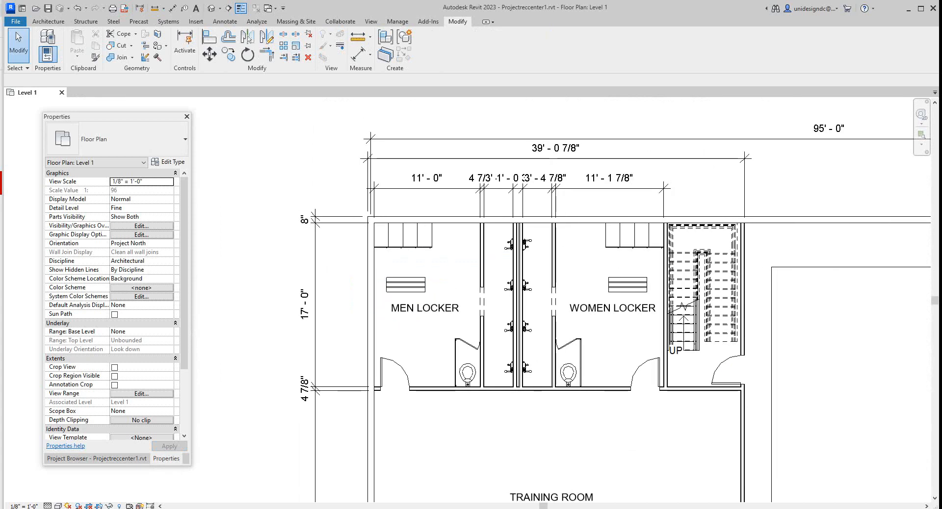
# - Examine the toilets, showers and lockers in both locker rooms and the layout of the adjoining training room on the Level 1 plan
pyautogui.moveTo(573, 260); pyautogui.dragTo(520, 264, button='middle')
pyautogui.scroll(-1, 520, 264)
pyautogui.scroll(-1, 524, 268)
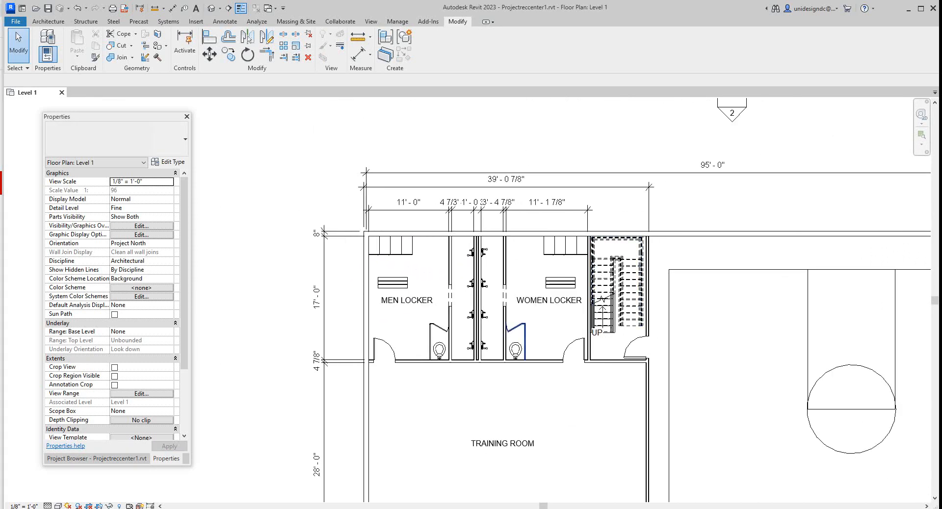
pyautogui.moveTo(516, 340); pyautogui.dragTo(506, 292, button='middle')
pyautogui.scroll(2, 505, 293)
pyautogui.scroll(5, 504, 279)
pyautogui.moveTo(408, 301); pyautogui.dragTo(493, 332, button='middle')
pyautogui.scroll(-3, 492, 330)
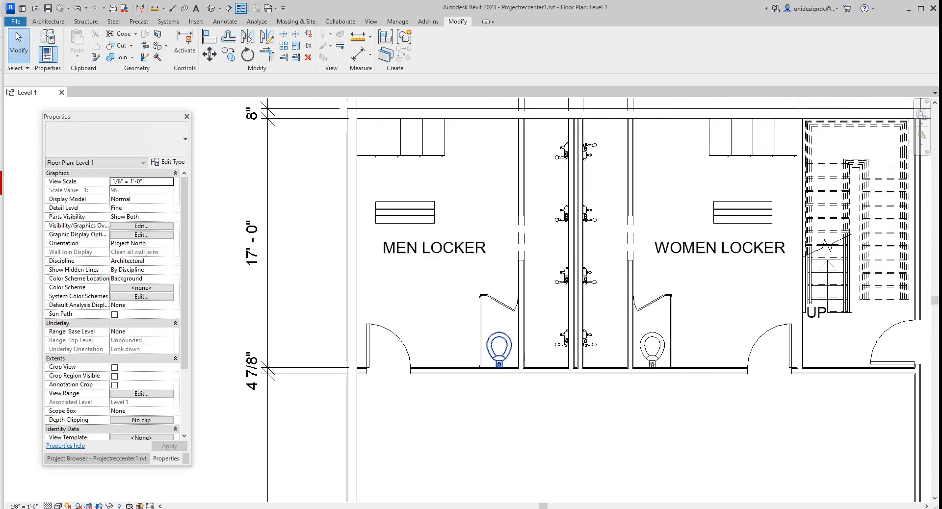
pyautogui.scroll(2, 443, 331)
pyautogui.middleClick(442, 331)
pyautogui.middleClick(443, 332)
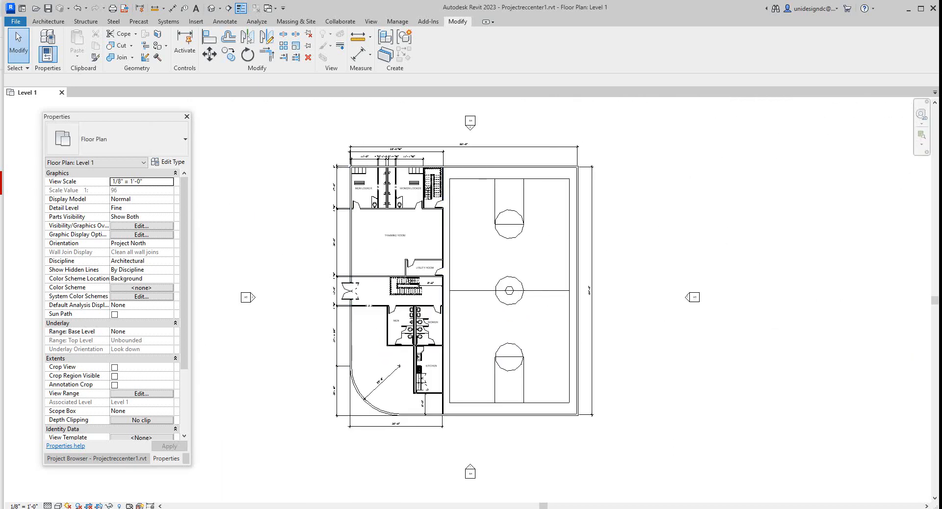
pyautogui.scroll(3, 365, 240)
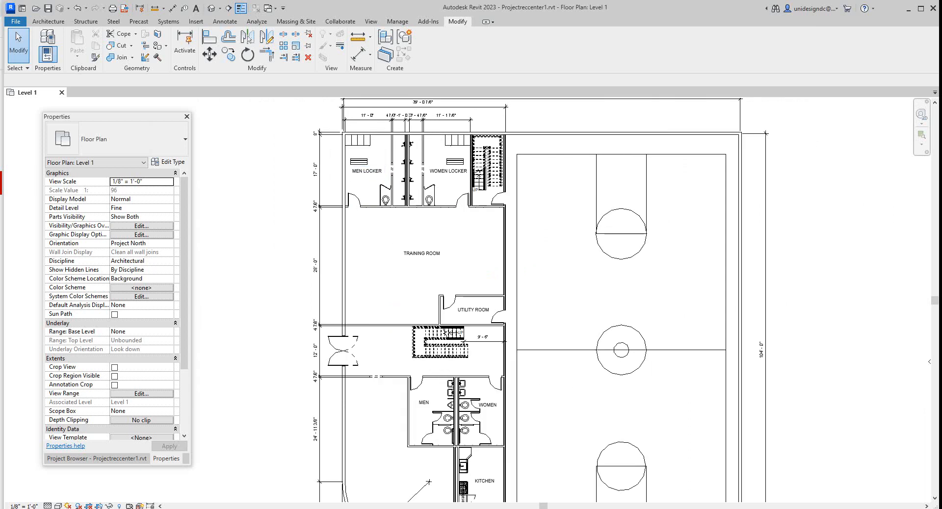
pyautogui.moveTo(365, 209); pyautogui.dragTo(383, 216, button='middle')
pyautogui.scroll(1, 399, 267)
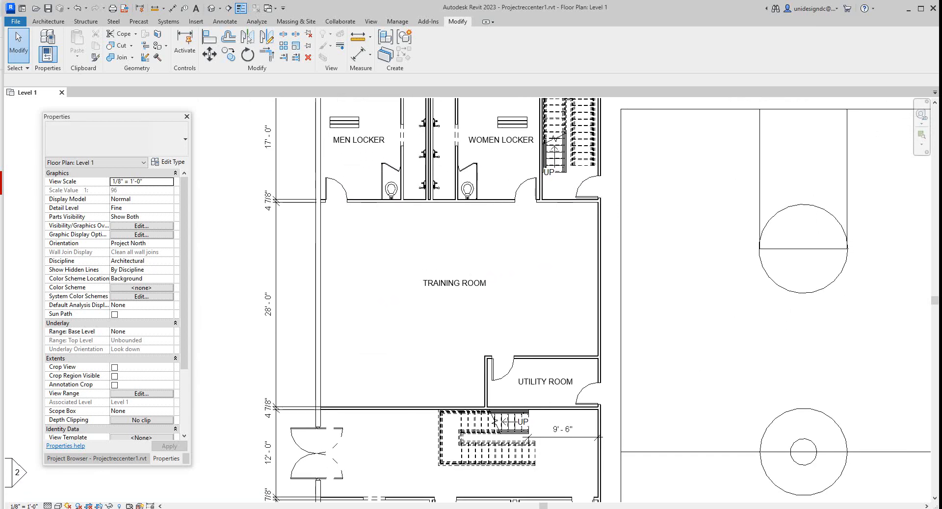
pyautogui.moveTo(383, 246); pyautogui.dragTo(377, 211, button='middle')
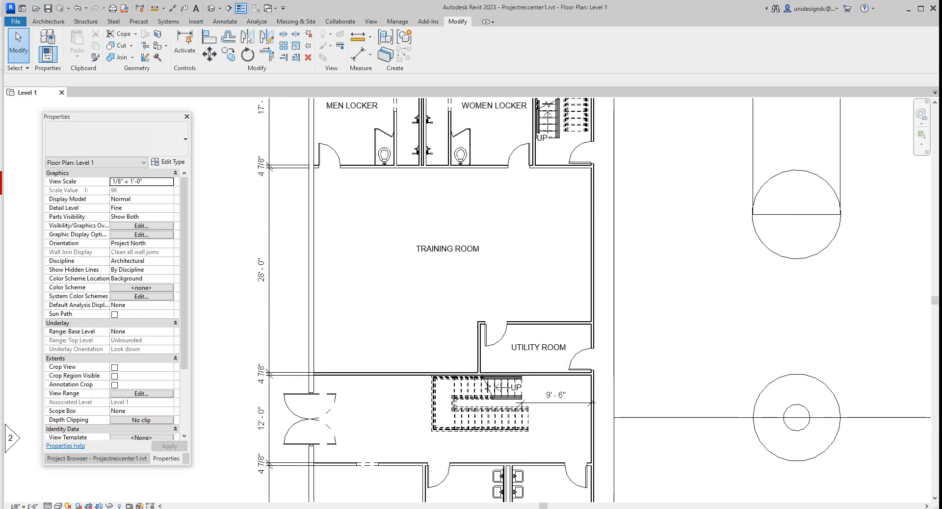
pyautogui.scroll(1, 391, 253)
pyautogui.moveTo(391, 253); pyautogui.dragTo(391, 251, button='middle')
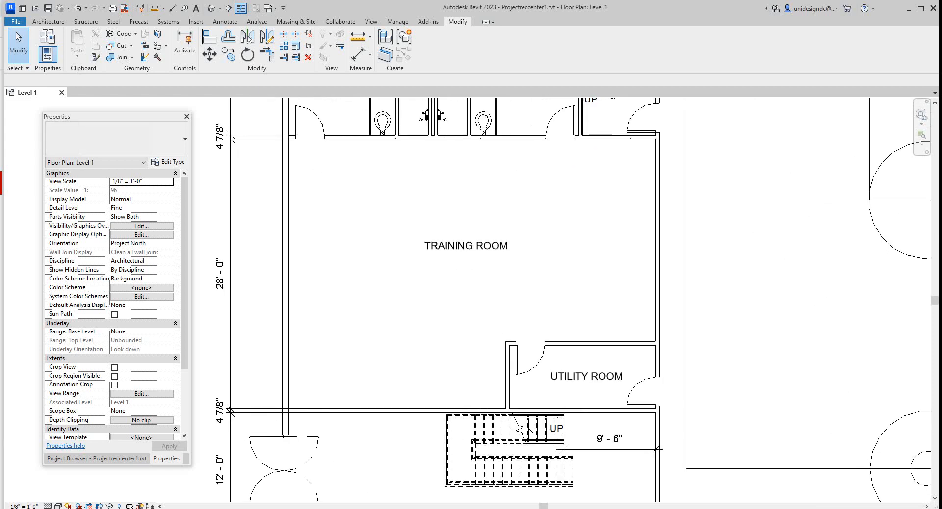
pyautogui.scroll(-2, 603, 336)
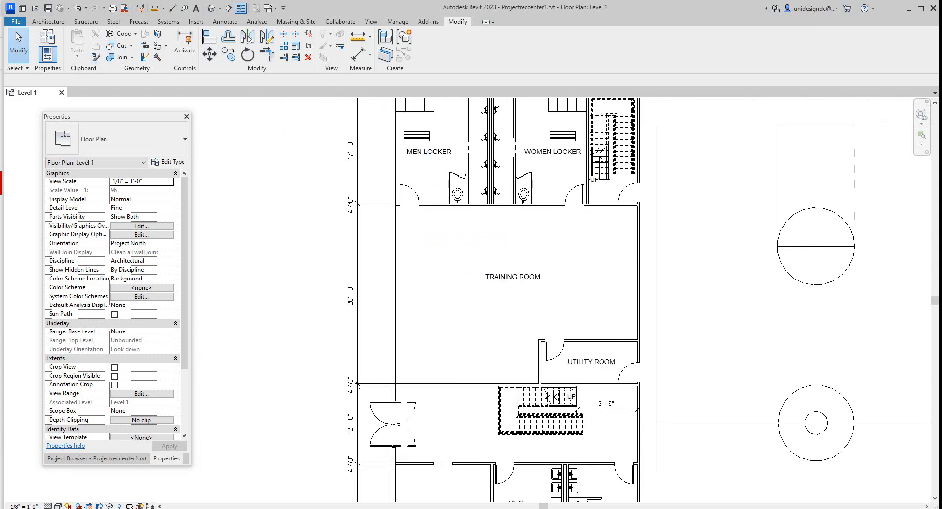
# - Place an 84" x 80" Door-Passage-Double-Flush-Dbl_Acting door midway along the training room's court-side wall, and end door placement
pyautogui.click(48, 21)
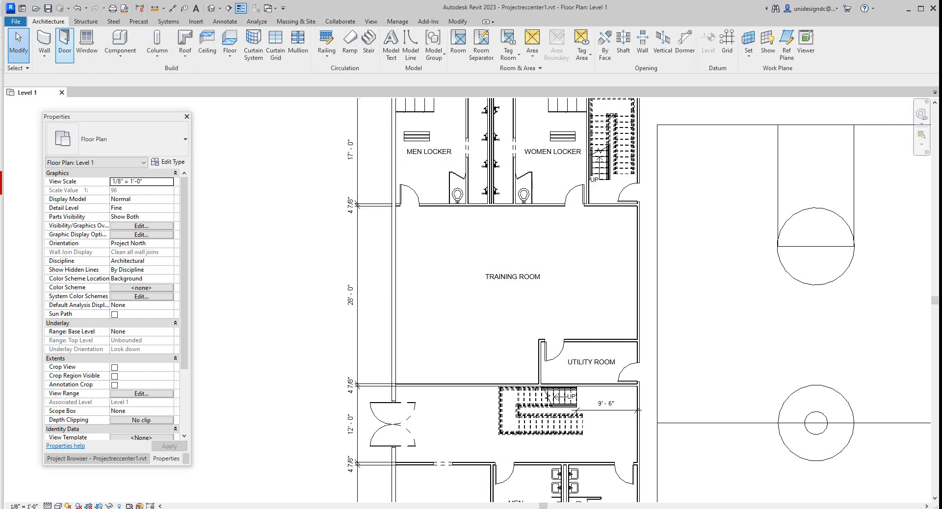
pyautogui.click(64, 45)
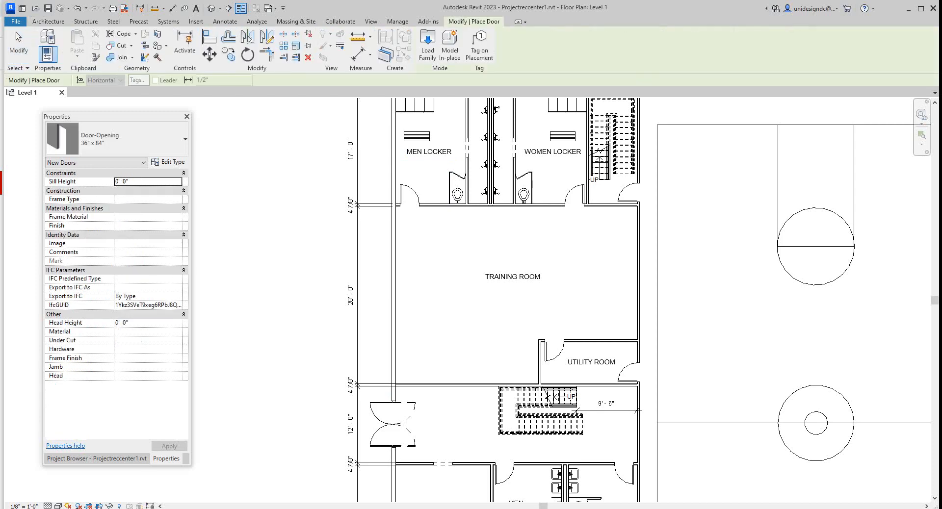
pyautogui.click(117, 140)
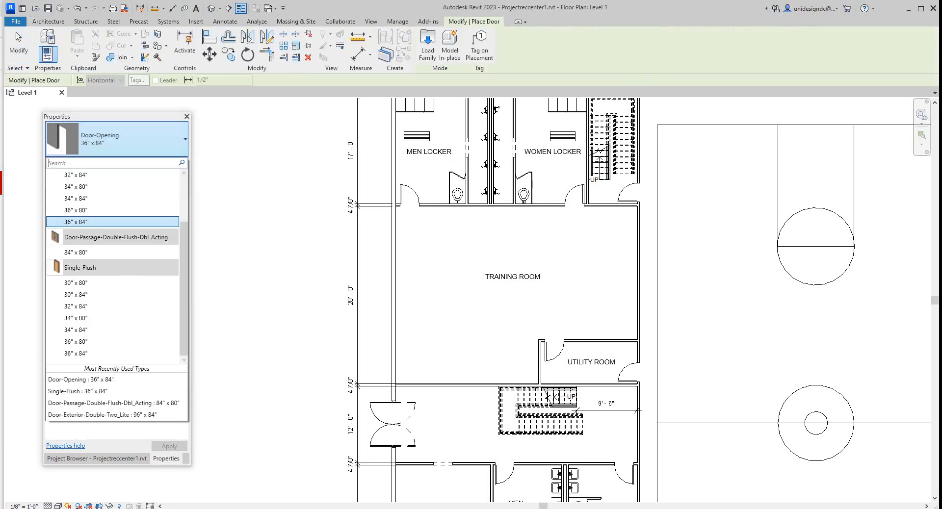
pyautogui.scroll(2, 113, 294)
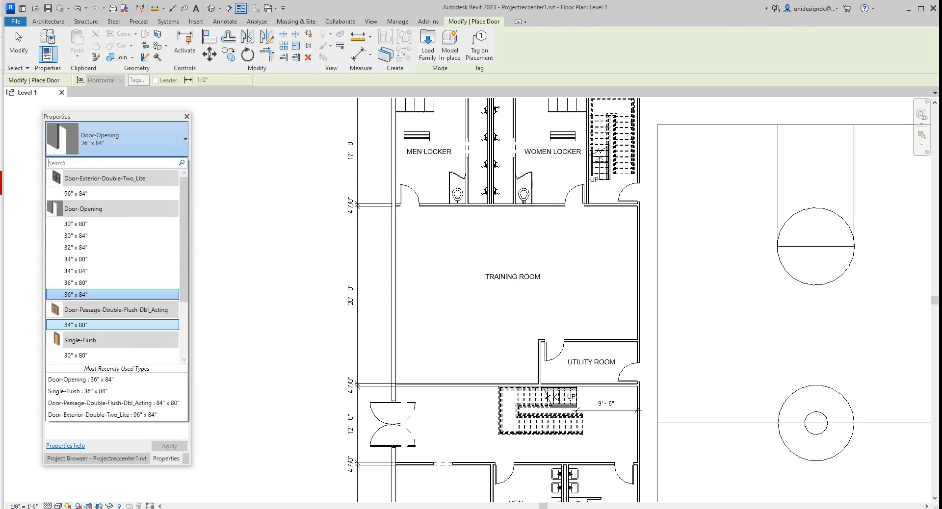
pyautogui.click(76, 324)
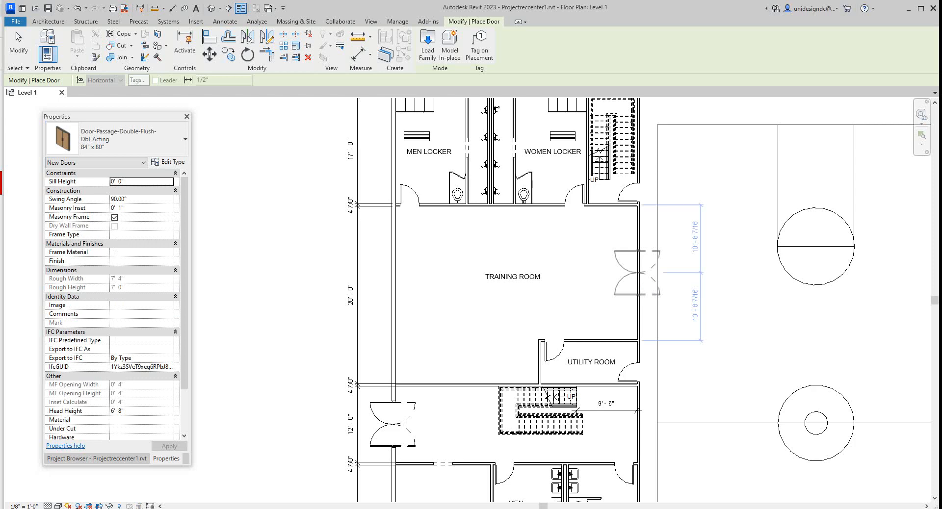
pyautogui.rightClick(652, 286)
pyautogui.click(676, 290)
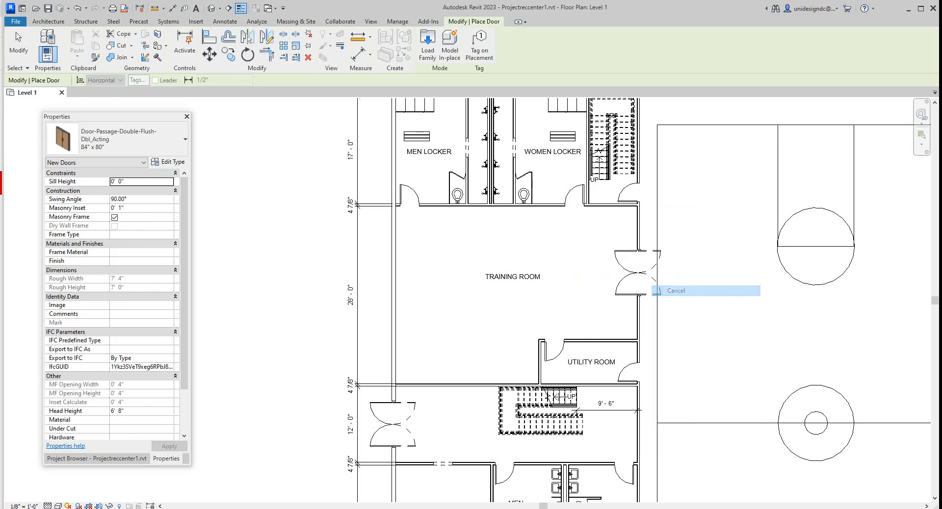
pyautogui.scroll(-5, 658, 291)
pyautogui.scroll(4, 659, 303)
pyautogui.scroll(-1, 659, 303)
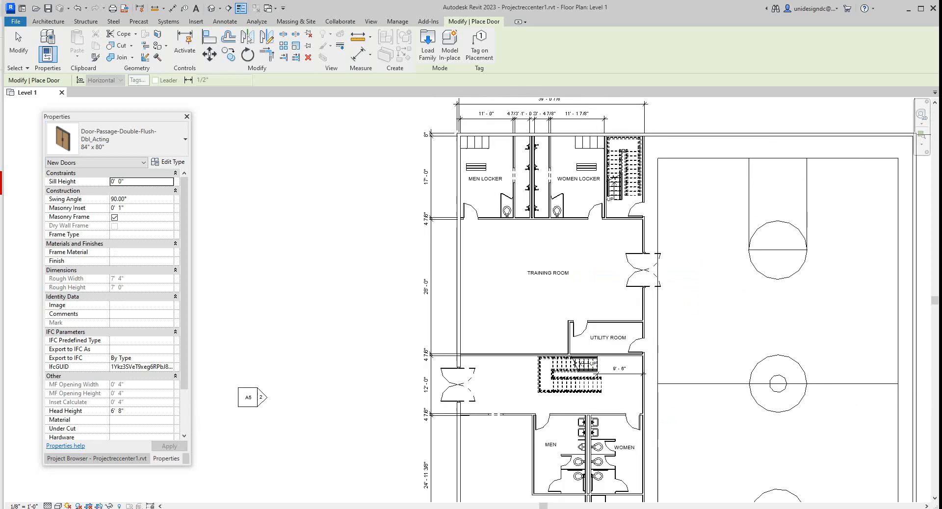
pyautogui.scroll(2, 655, 300)
pyautogui.rightClick(656, 298)
pyautogui.click(669, 303)
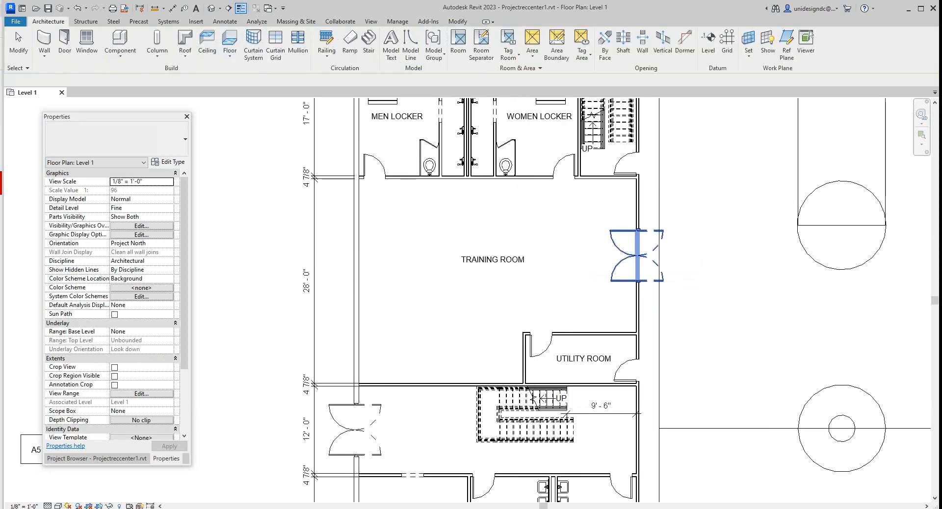
# - Delete the double door from the training room's court-side wall
pyautogui.click(655, 295)
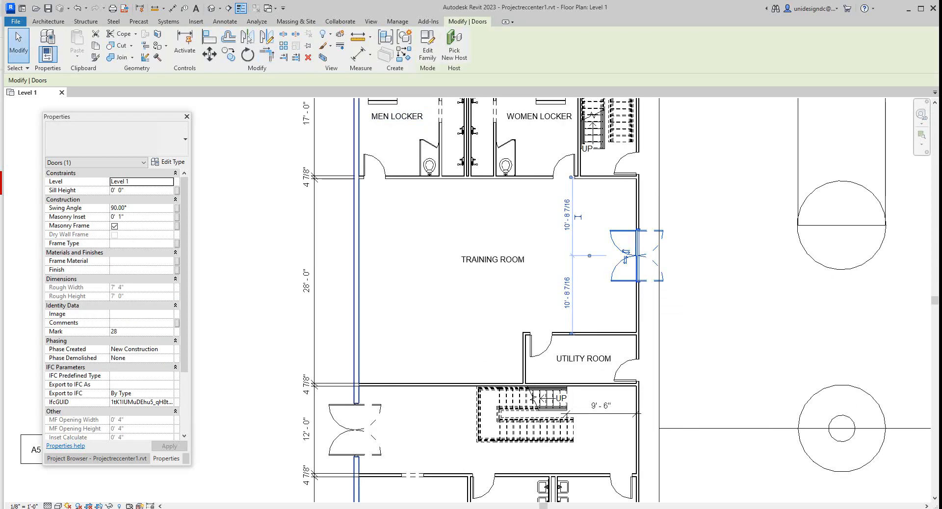
pyautogui.press('Escape')
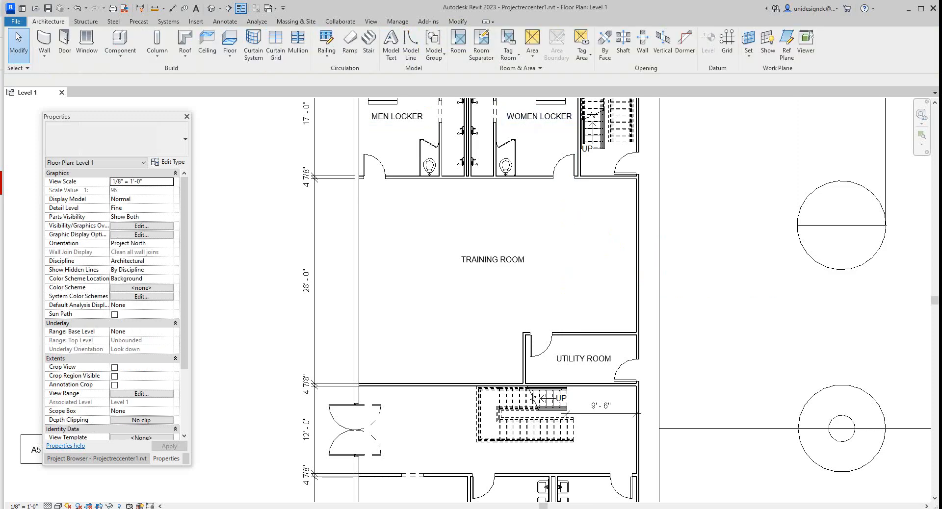
# - Examine the stairwell beside the women's locker room, its door to the court, and the upper exterior wall
pyautogui.scroll(1, 616, 270)
pyautogui.scroll(-1, 640, 265)
pyautogui.moveTo(608, 216); pyautogui.dragTo(590, 277, button='middle')
pyautogui.scroll(1, 551, 240)
pyautogui.scroll(-1, 633, 255)
pyautogui.scroll(1, 638, 248)
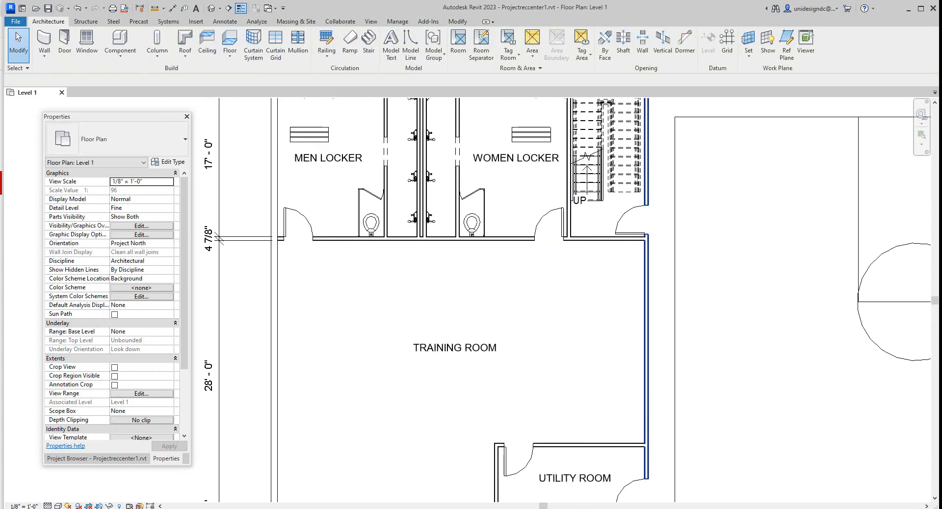
pyautogui.scroll(-2, 617, 462)
pyautogui.scroll(2, 617, 462)
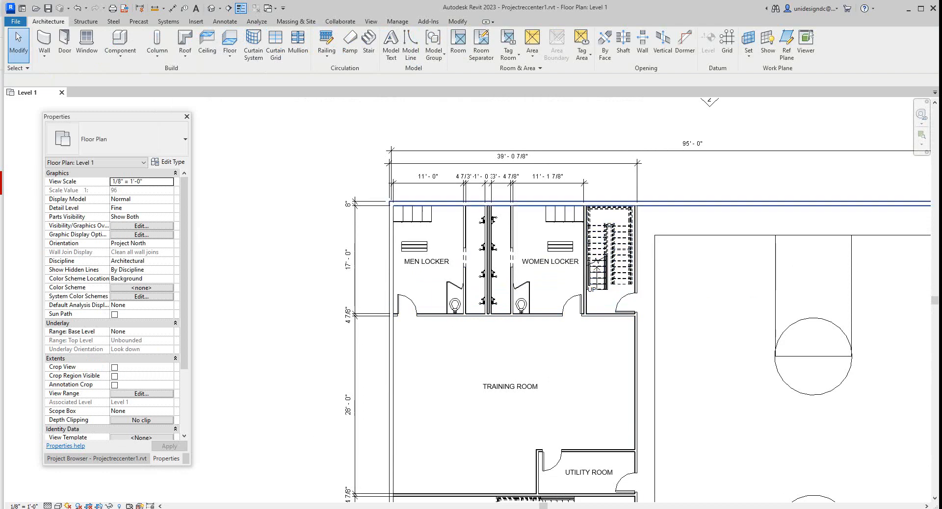
pyautogui.scroll(-1, 660, 203)
pyautogui.moveTo(643, 215); pyautogui.dragTo(553, 235, button='middle')
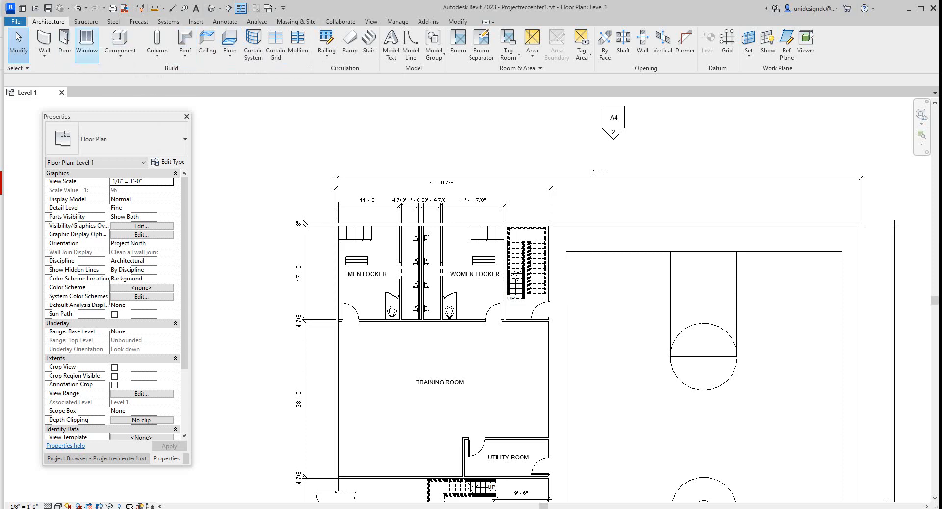
# - Place a Single-Flush 36" x 84" door in the basketball court's upper exterior wall, about 2'-6" from the stairwell wall, and end door placement
pyautogui.click(65, 45)
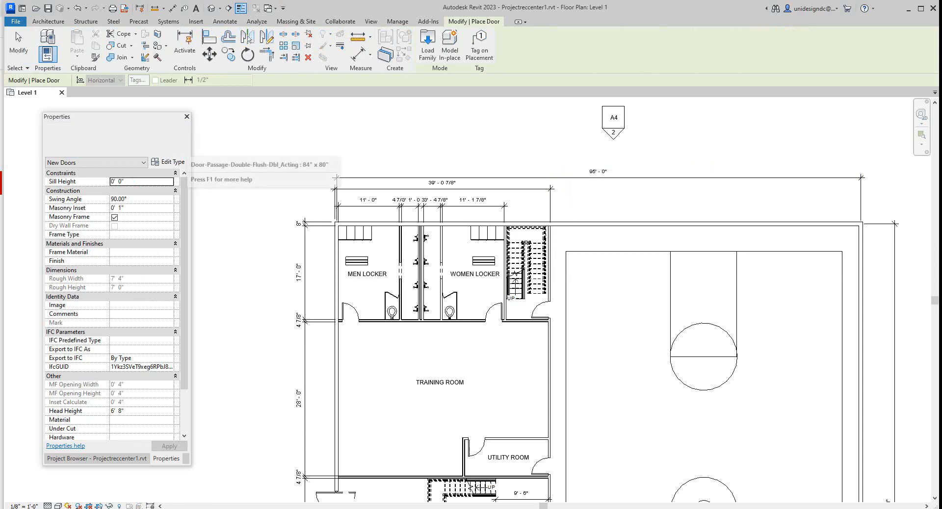
pyautogui.click(157, 140)
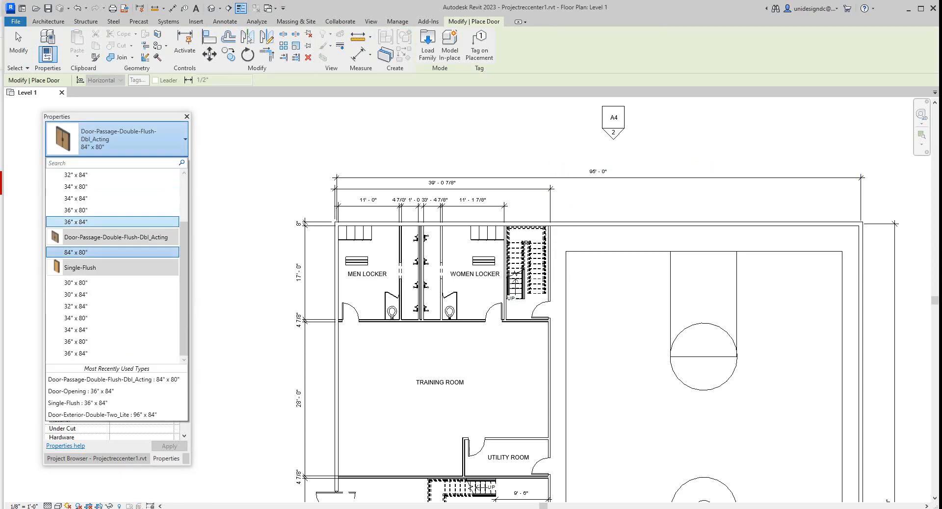
pyautogui.scroll(2, 113, 318)
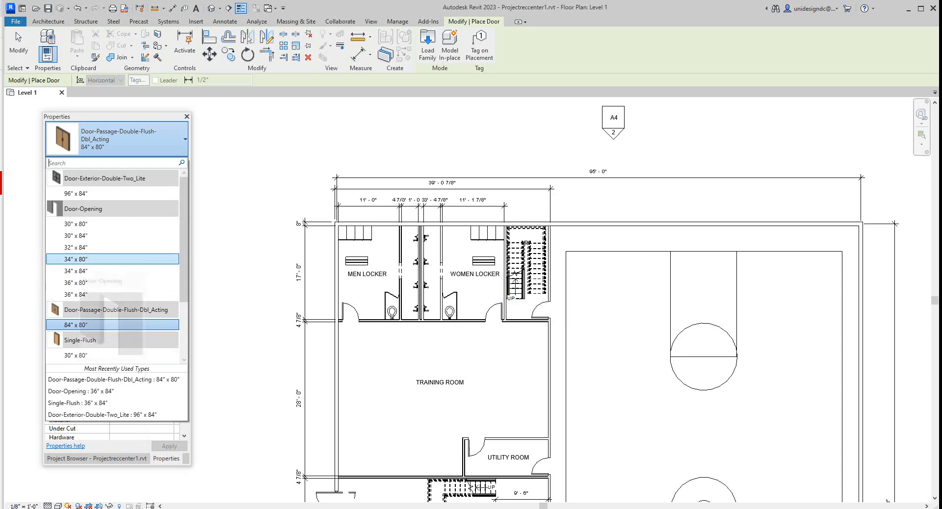
pyautogui.scroll(-2, 112, 294)
pyautogui.click(113, 353)
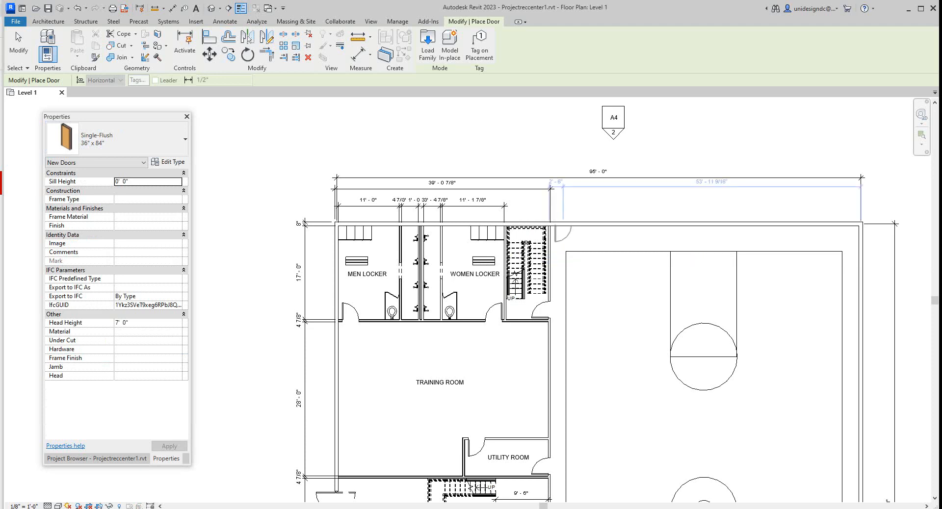
pyautogui.rightClick(564, 234)
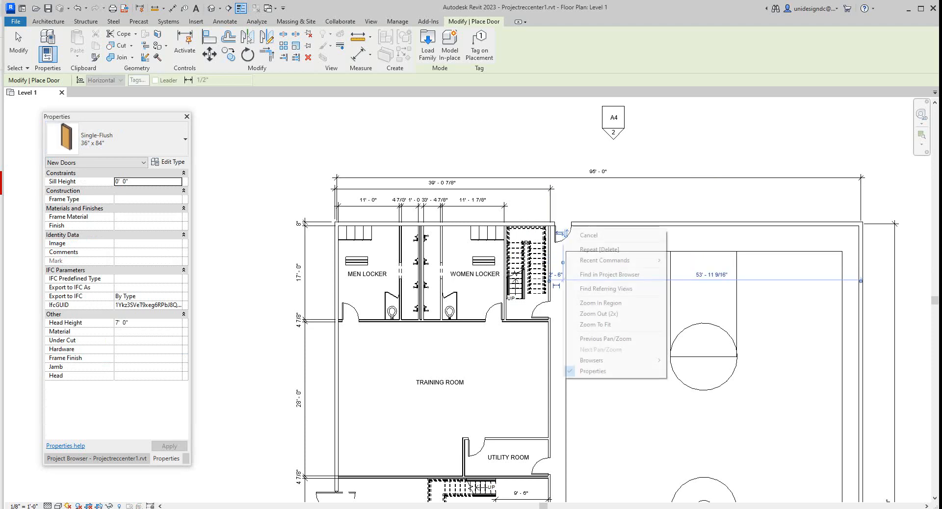
pyautogui.click(589, 234)
pyautogui.scroll(1, 588, 248)
pyautogui.moveTo(588, 249); pyautogui.dragTo(517, 193, button='middle')
pyautogui.scroll(1, 401, 262)
pyautogui.scroll(-1, 427, 270)
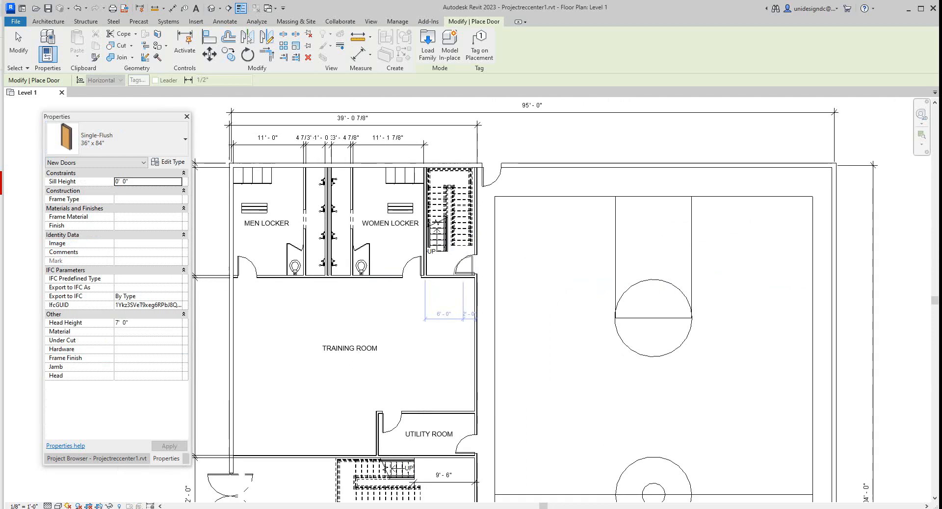
pyautogui.rightClick(539, 268)
pyautogui.click(555, 269)
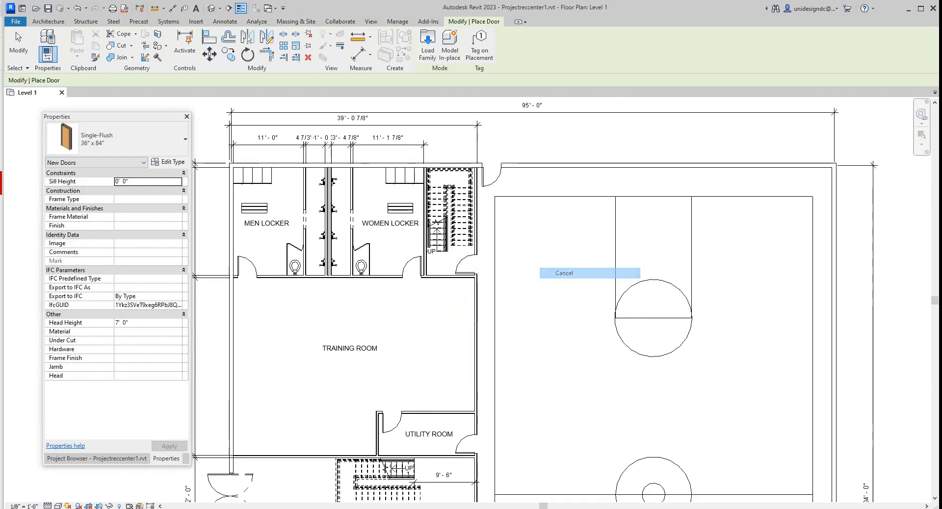
# - Examine the walls and doors around the stairwell, the women's locker room, the training room and the utility room
pyautogui.scroll(-1, 448, 257)
pyautogui.scroll(1, 452, 276)
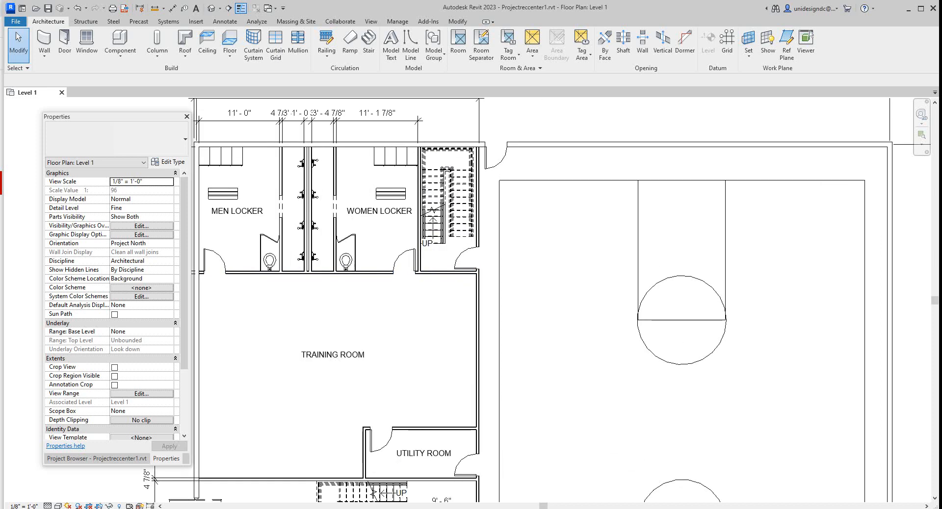
pyautogui.scroll(-2, 418, 249)
pyautogui.moveTo(455, 271); pyautogui.dragTo(465, 255, button='middle')
pyautogui.scroll(5, 473, 216)
pyautogui.scroll(-1, 461, 253)
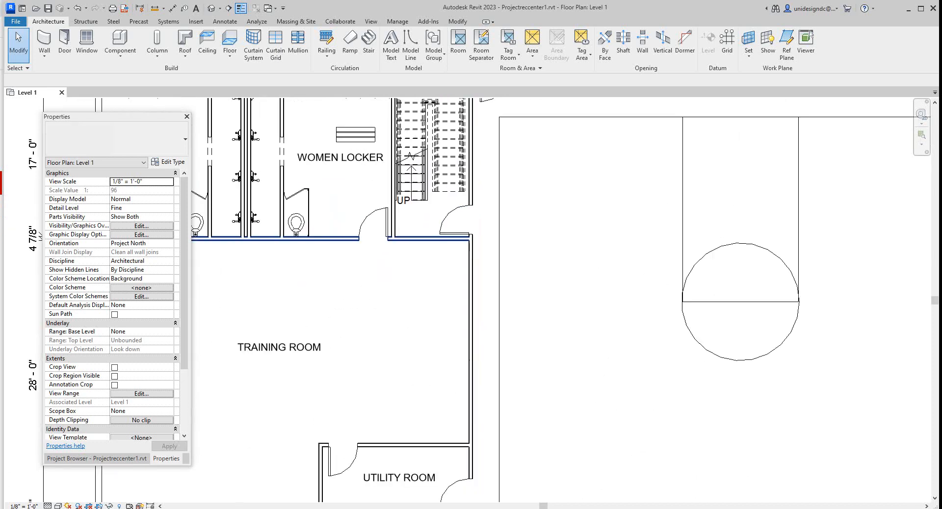
pyautogui.scroll(3, 414, 238)
pyautogui.scroll(-2, 385, 220)
pyautogui.moveTo(385, 220); pyautogui.dragTo(391, 244, button='middle')
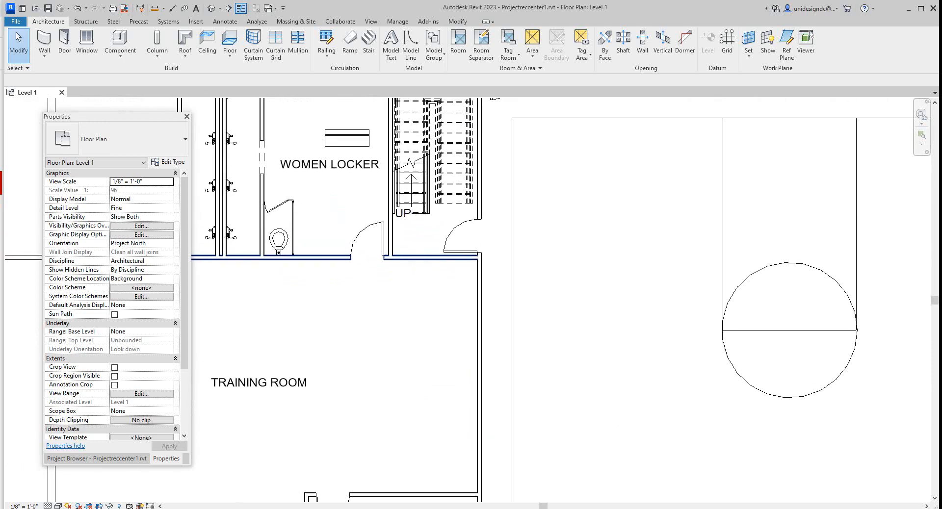
pyautogui.scroll(1, 390, 246)
pyautogui.scroll(-2, 402, 249)
pyautogui.scroll(4, 403, 251)
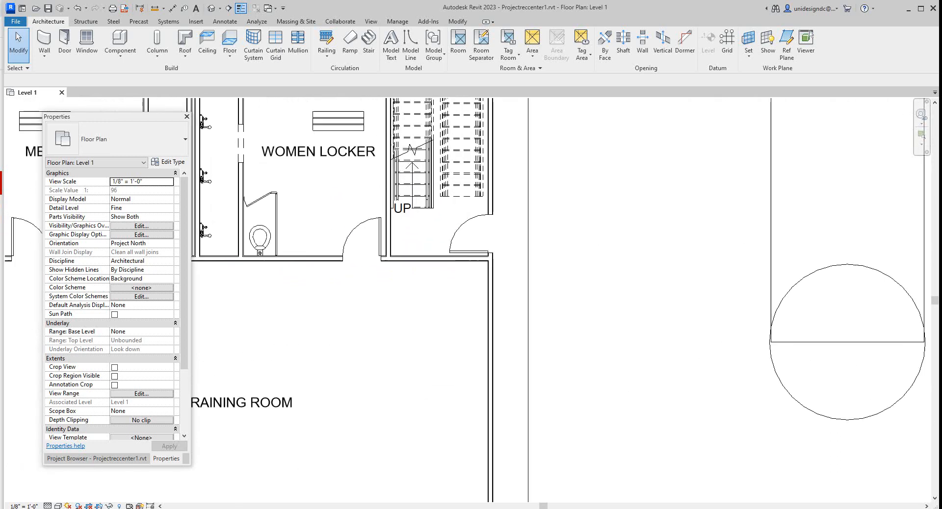
pyautogui.scroll(-4, 404, 251)
pyautogui.moveTo(403, 251); pyautogui.dragTo(402, 238, button='middle')
pyautogui.moveTo(468, 284); pyautogui.dragTo(461, 247, button='middle')
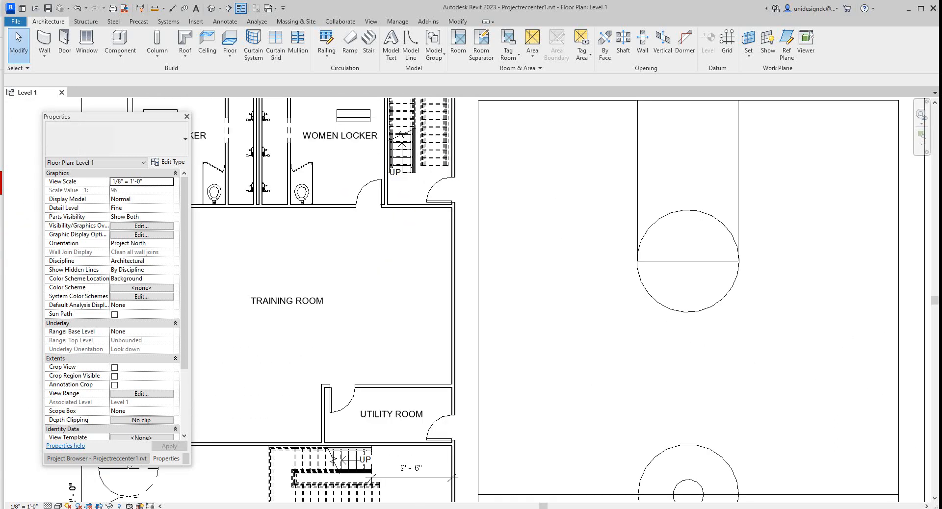
# - Place a Single-Flush 36" x 84" door in the training room's court-side wall, centred 2'-0" from the upper partition, and end door placement
pyautogui.scroll(2, 461, 247)
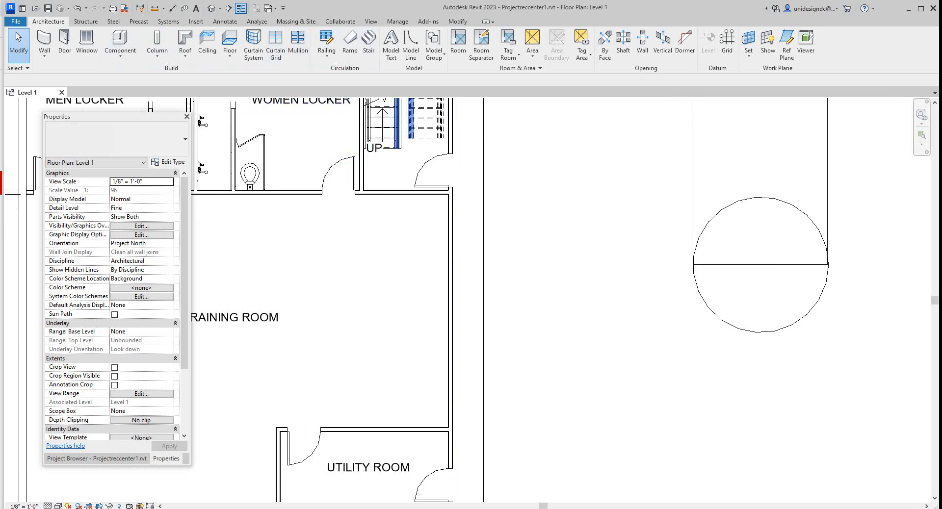
pyautogui.click(64, 43)
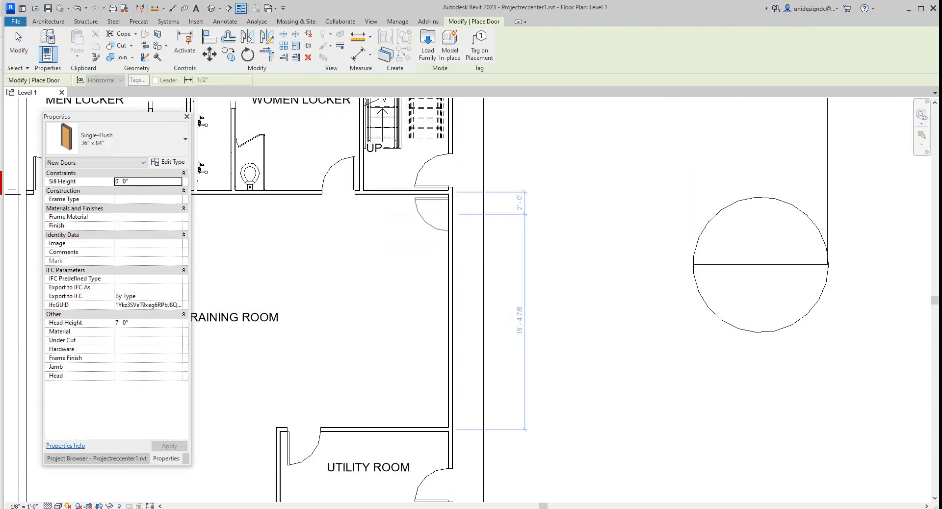
pyautogui.click(447, 215)
pyautogui.rightClick(447, 216)
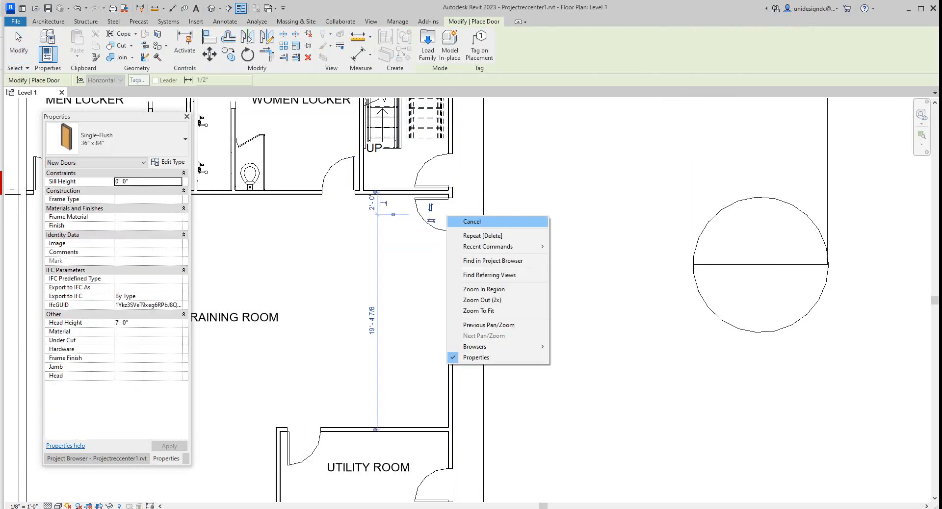
pyautogui.click(455, 222)
pyautogui.scroll(-1, 427, 220)
pyautogui.scroll(-4, 569, 194)
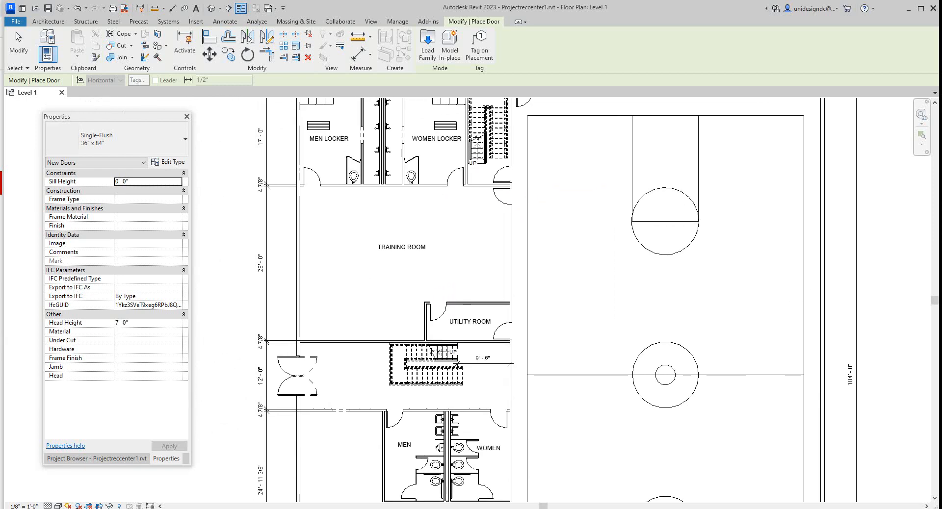
pyautogui.scroll(2, 489, 190)
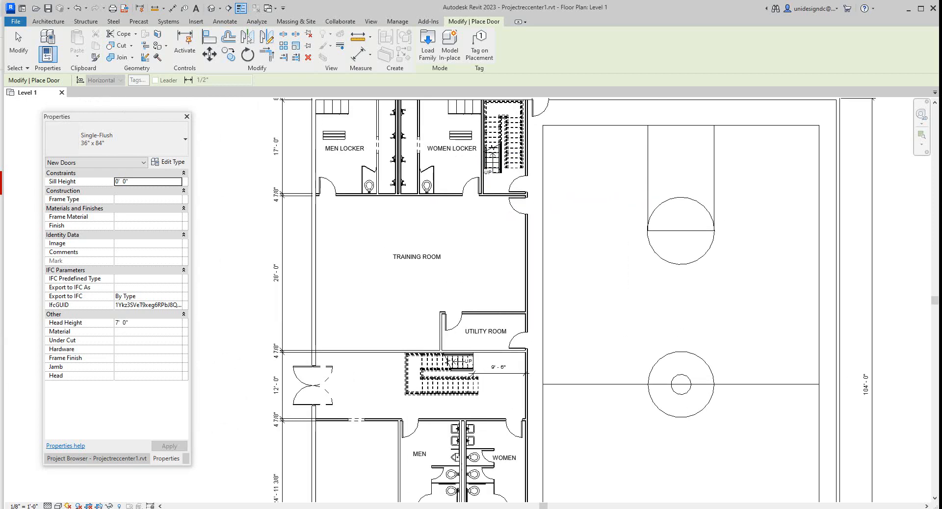
pyautogui.rightClick(606, 196)
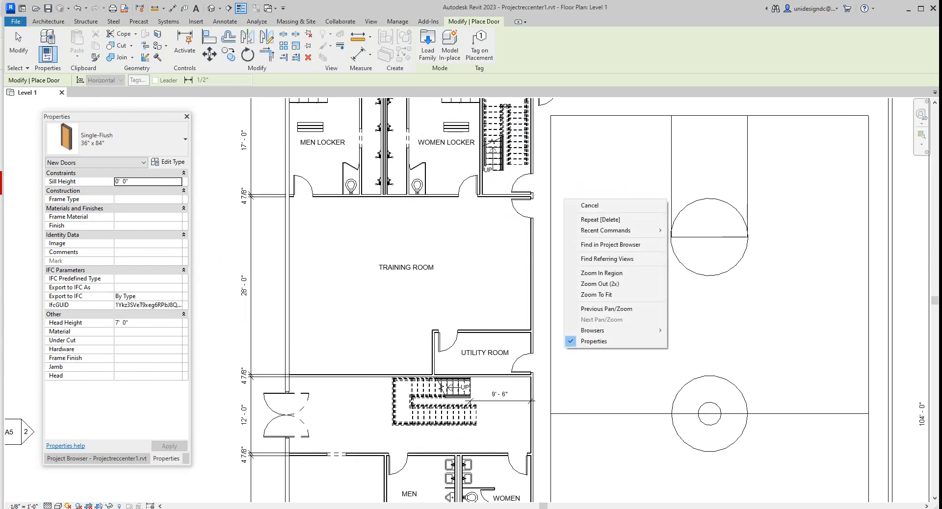
pyautogui.click(622, 202)
# - Examine the training room, utility room, entrance hall stair and the men's and women's restrooms
pyautogui.scroll(-1, 521, 264)
pyautogui.scroll(-1, 520, 265)
pyautogui.moveTo(520, 264); pyautogui.dragTo(516, 191, button='middle')
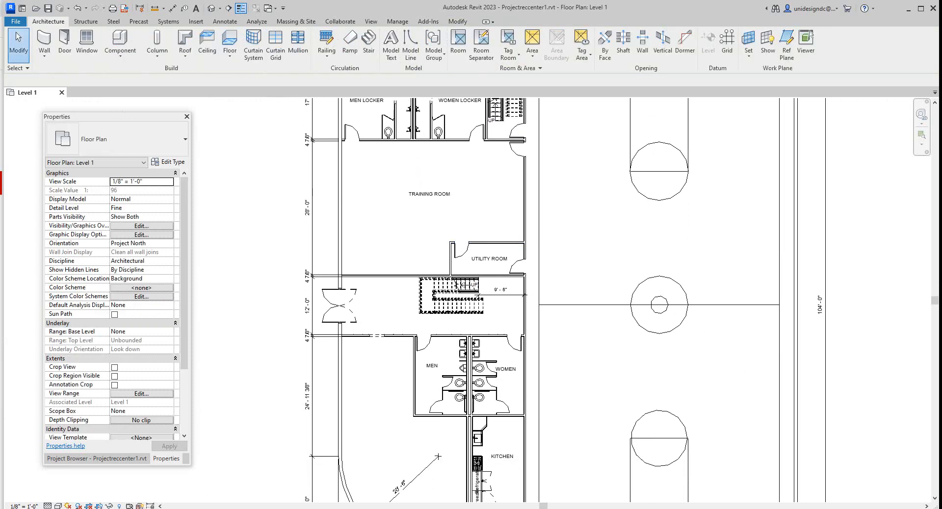
pyautogui.scroll(1, 431, 202)
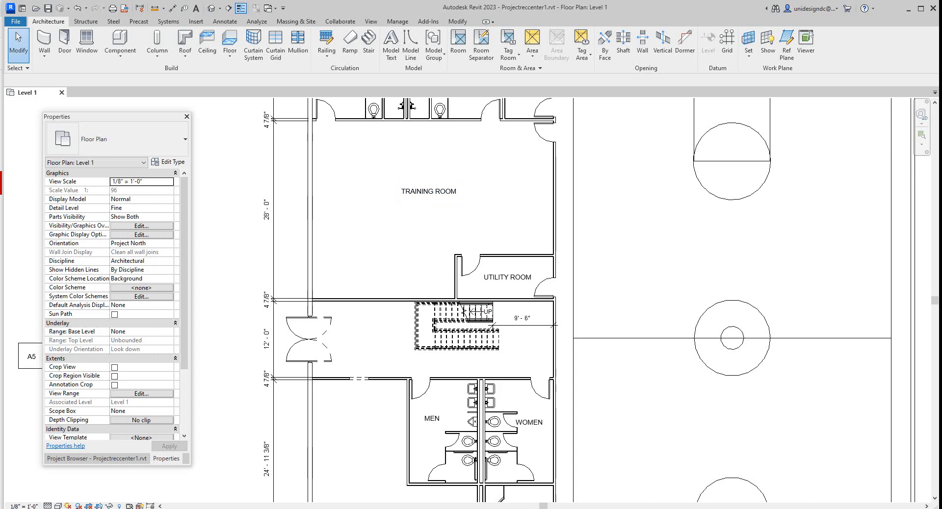
pyautogui.moveTo(466, 207); pyautogui.dragTo(465, 243, button='middle')
pyautogui.scroll(1, 465, 243)
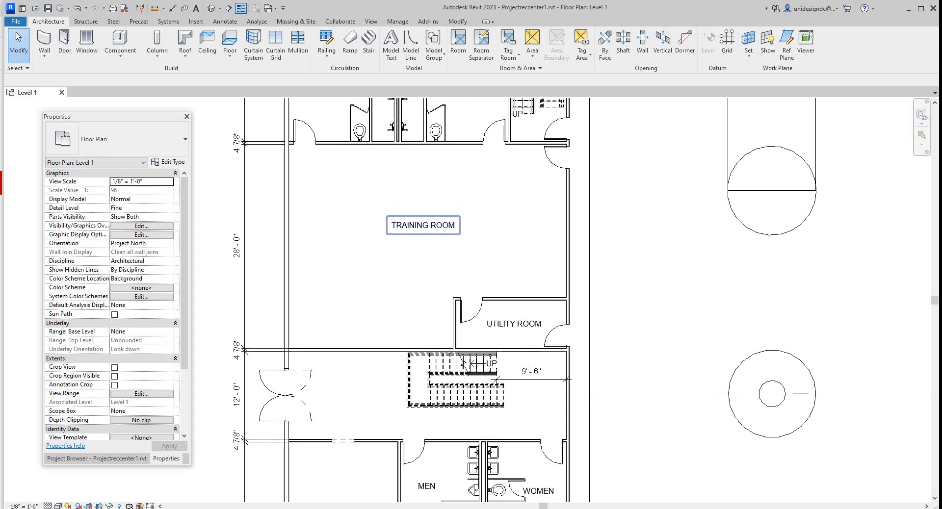
pyautogui.moveTo(514, 324); pyautogui.dragTo(574, 174, button='middle')
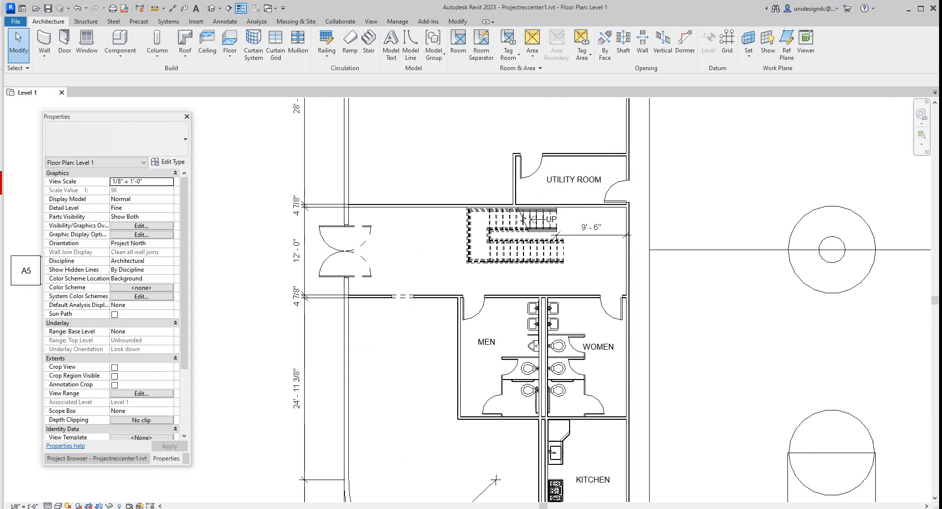
pyautogui.scroll(-1, 576, 251)
pyautogui.scroll(-3, 575, 250)
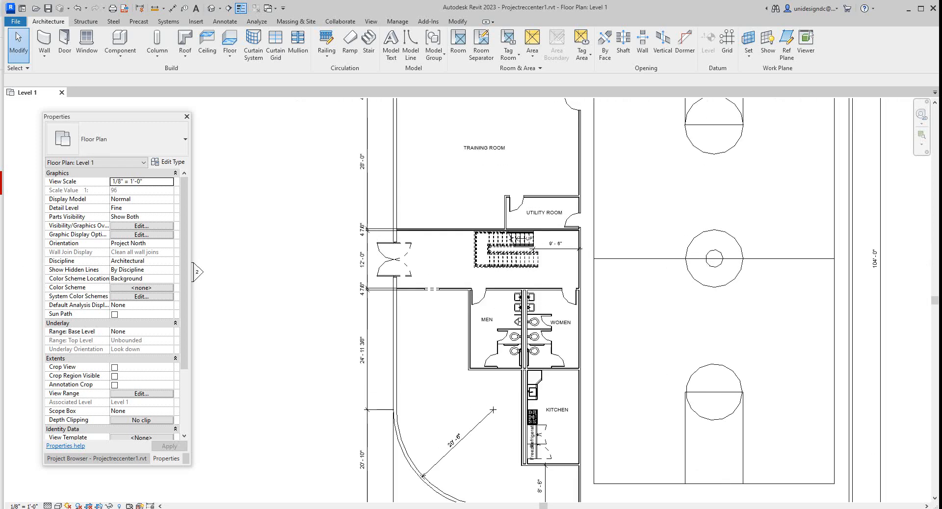
pyautogui.scroll(3, 613, 321)
pyautogui.moveTo(614, 321); pyautogui.dragTo(612, 314, button='middle')
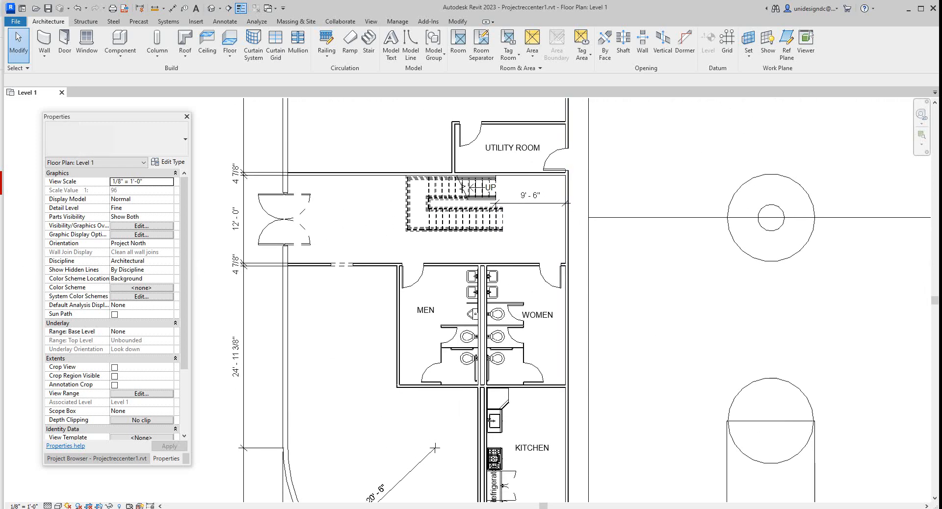
pyautogui.scroll(-1, 425, 267)
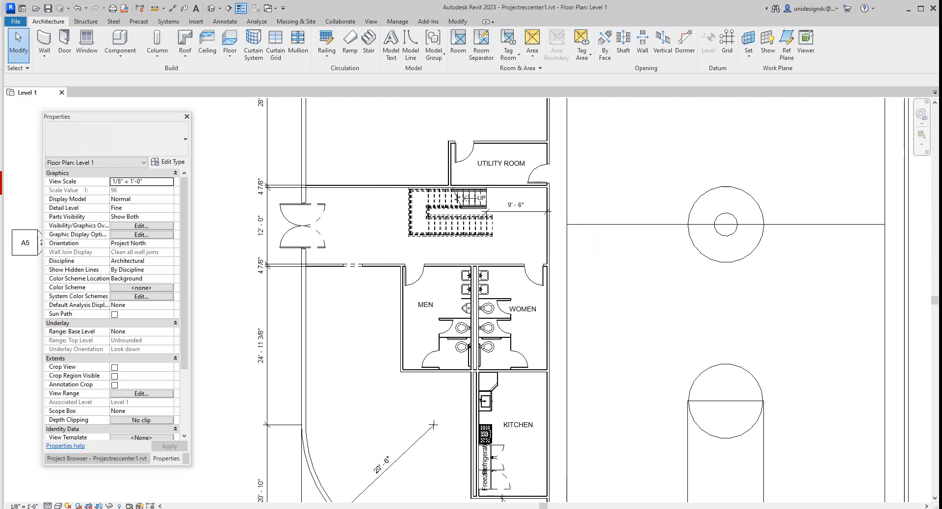
# - Examine the kitchen, the curved corner wall and the basketball court's lower end, then review the whole Level 1 layout
pyautogui.moveTo(488, 382); pyautogui.dragTo(478, 283, button='middle')
pyautogui.scroll(3, 490, 349)
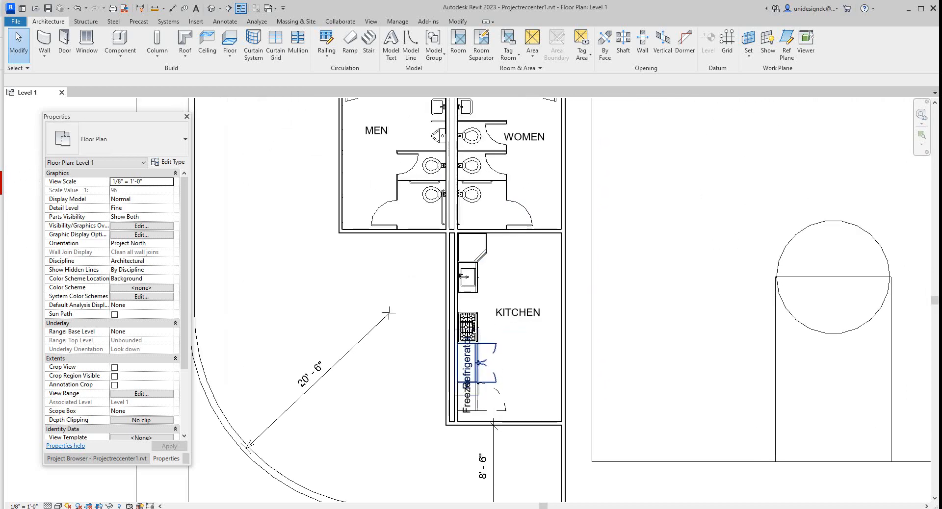
pyautogui.moveTo(489, 349); pyautogui.dragTo(503, 362, button='middle')
pyautogui.scroll(-2, 504, 356)
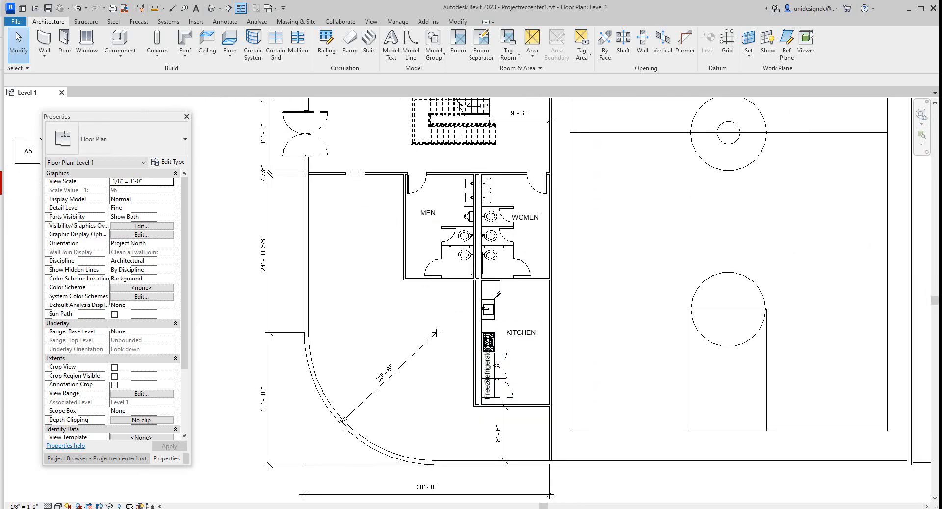
pyautogui.moveTo(486, 175); pyautogui.dragTo(468, 125, button='middle')
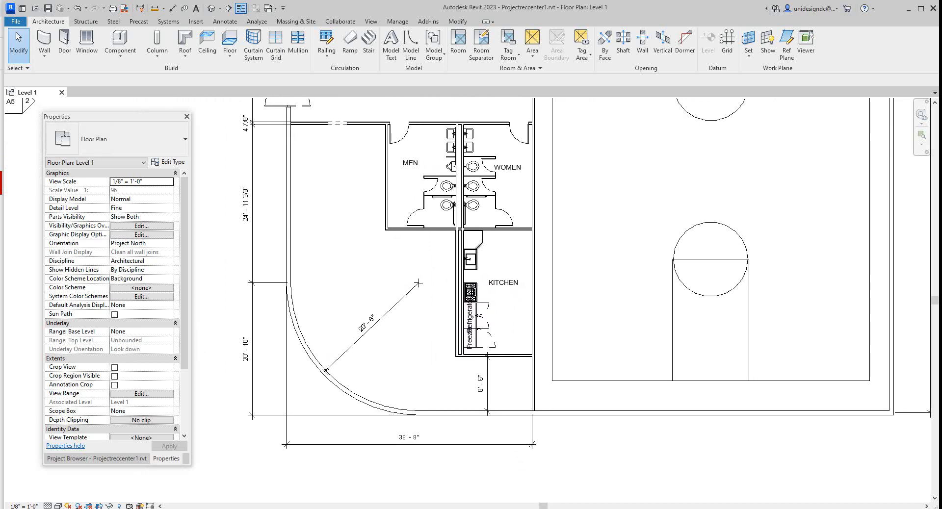
pyautogui.scroll(3, 423, 250)
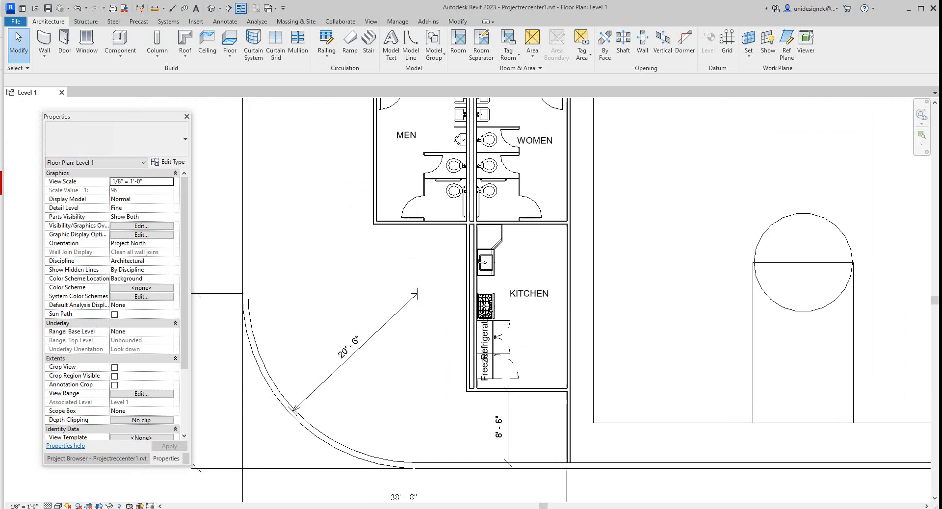
pyautogui.moveTo(422, 250); pyautogui.dragTo(403, 244, button='middle')
pyautogui.scroll(-3, 454, 415)
pyautogui.scroll(-3, 197, 210)
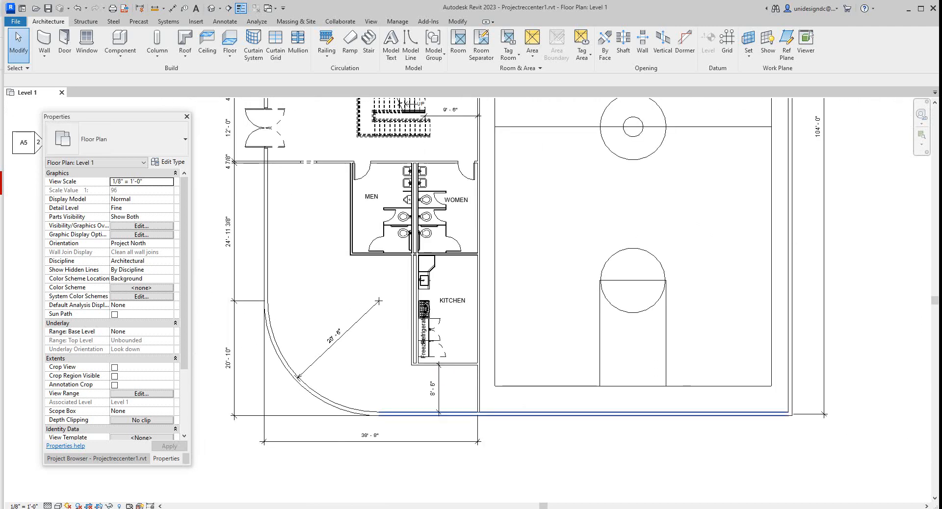
pyautogui.scroll(2, 615, 413)
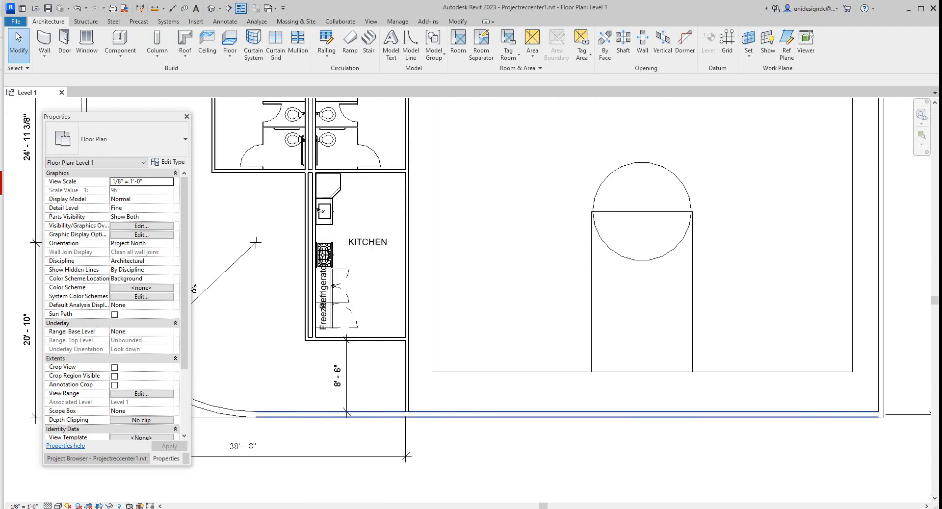
pyautogui.scroll(-5, 615, 413)
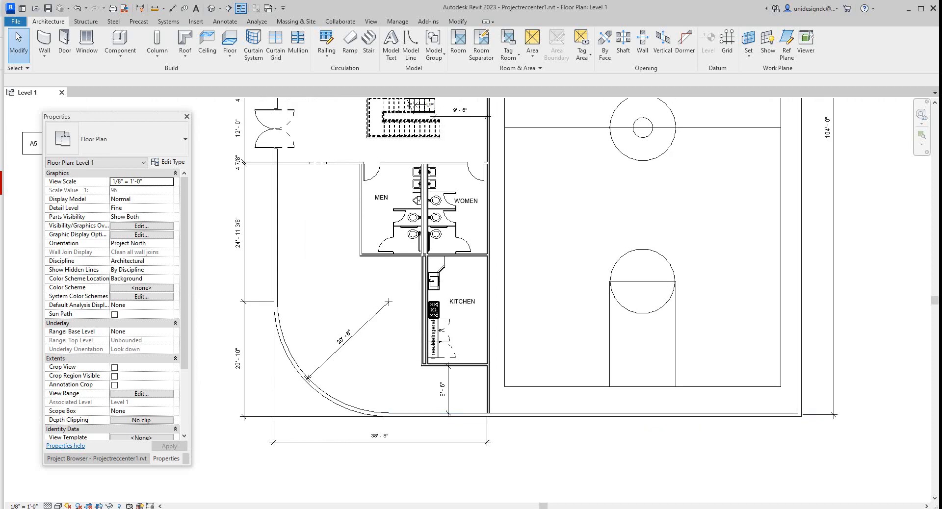
pyautogui.scroll(-4, 498, 471)
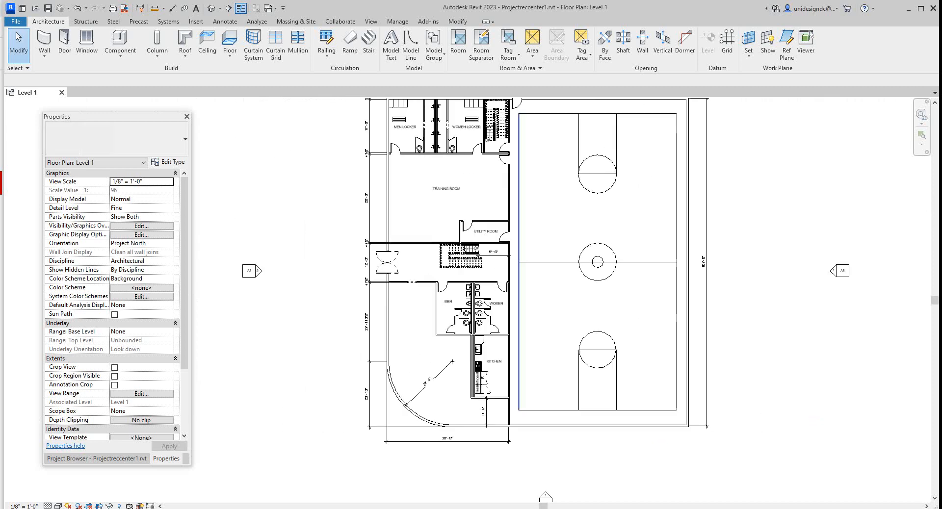
pyautogui.scroll(2, 482, 188)
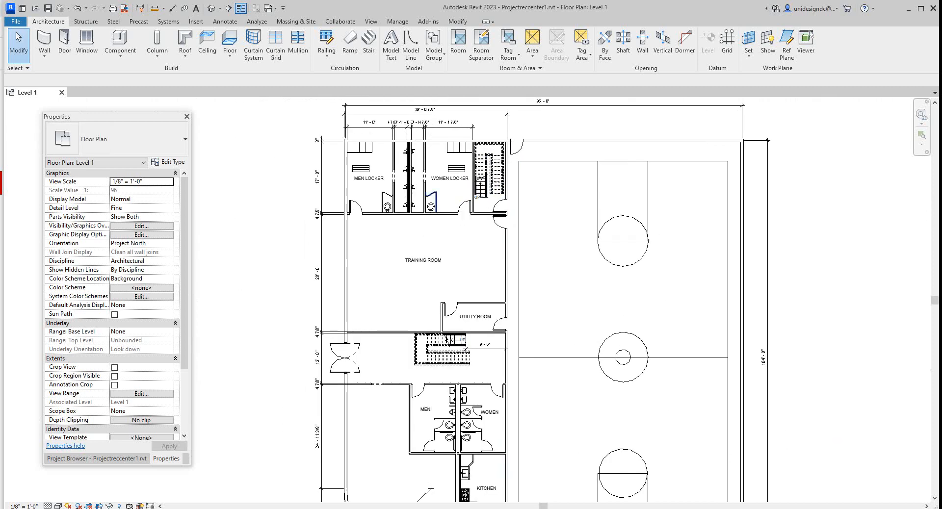
pyautogui.moveTo(431, 197); pyautogui.dragTo(423, 273, button='middle')
pyautogui.scroll(1, 366, 259)
pyautogui.scroll(-1, 387, 274)
pyautogui.scroll(-1, 420, 342)
# - Move the kitchen's lower wall toward the exterior wall, leaving 7'-5" between them
pyautogui.moveTo(421, 342); pyautogui.dragTo(396, 181, button='middle')
pyautogui.scroll(6, 446, 379)
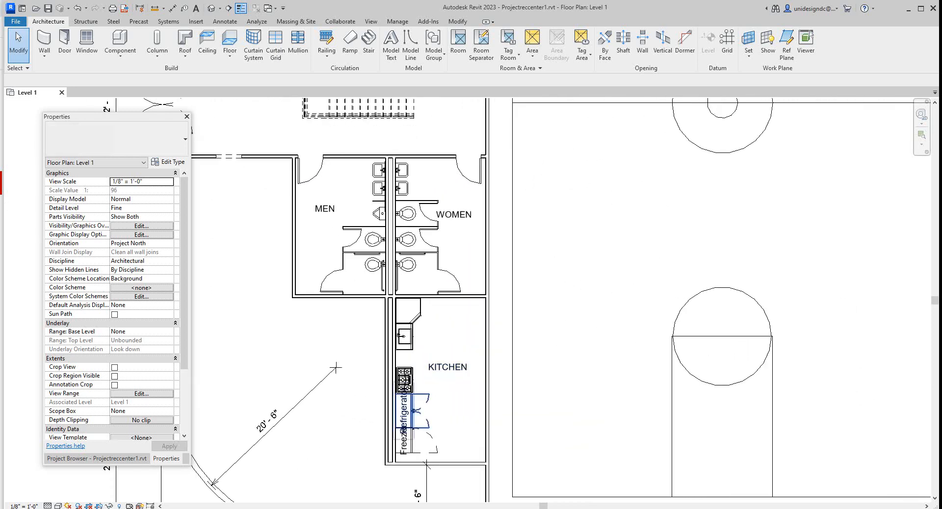
pyautogui.scroll(2, 430, 409)
pyautogui.moveTo(429, 410); pyautogui.dragTo(406, 307, button='middle')
pyautogui.scroll(1, 417, 344)
pyautogui.scroll(1, 413, 343)
pyautogui.moveTo(413, 344); pyautogui.dragTo(415, 260, button='middle')
pyautogui.click(358, 265)
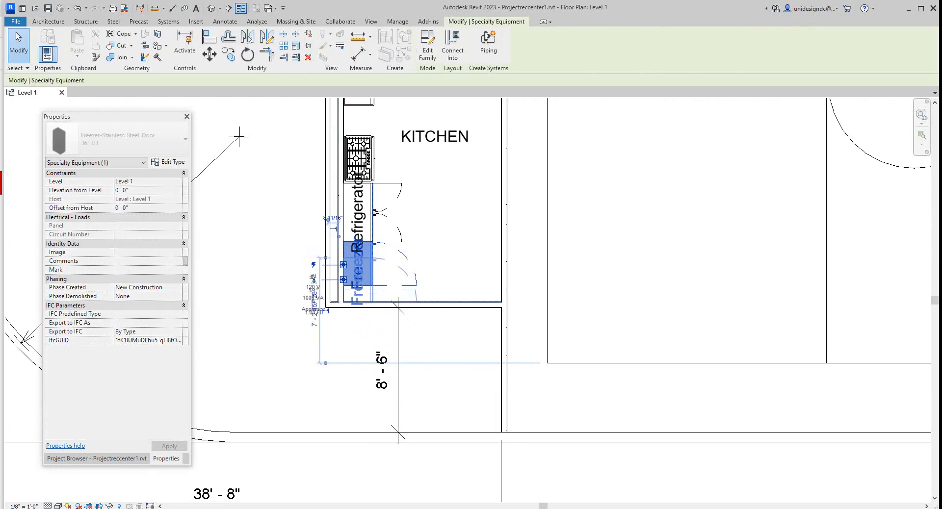
pyautogui.press('Escape')
pyautogui.scroll(1, 456, 319)
pyautogui.click(451, 304)
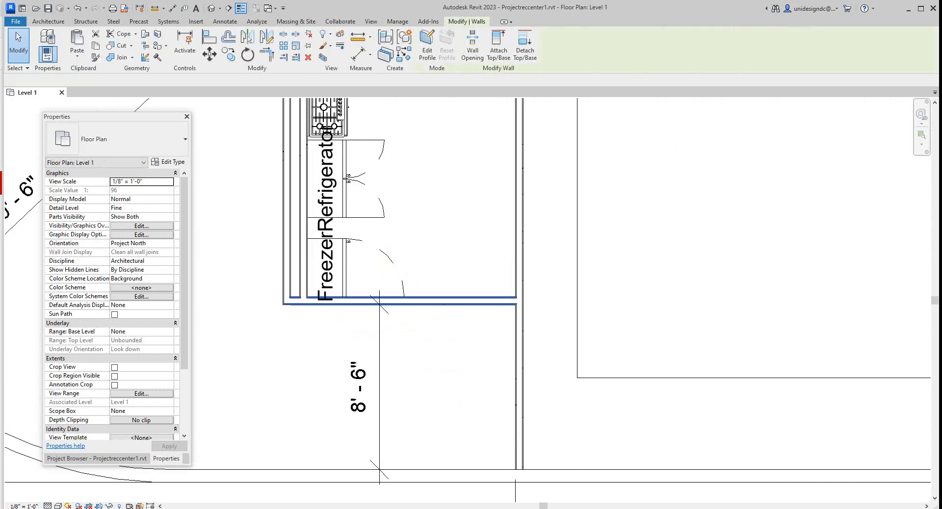
pyautogui.moveTo(452, 302); pyautogui.dragTo(451, 322)
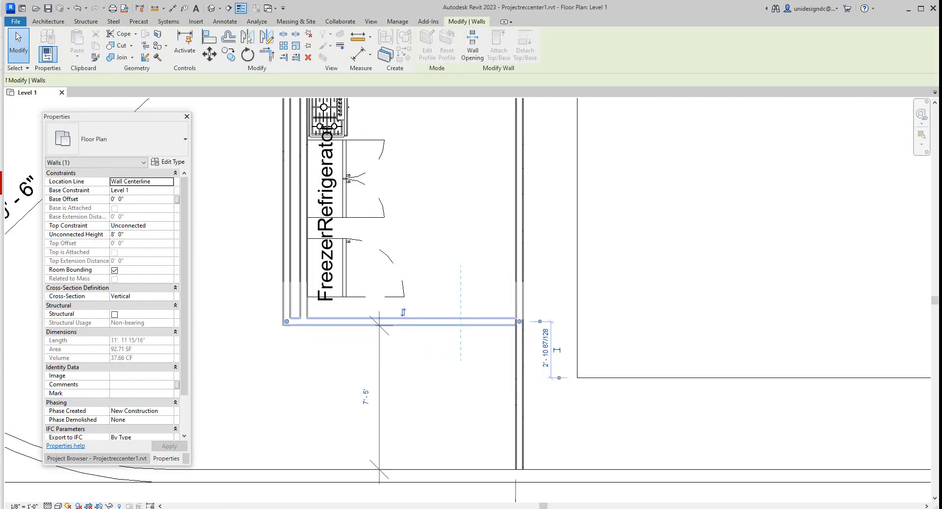
pyautogui.press('Escape')
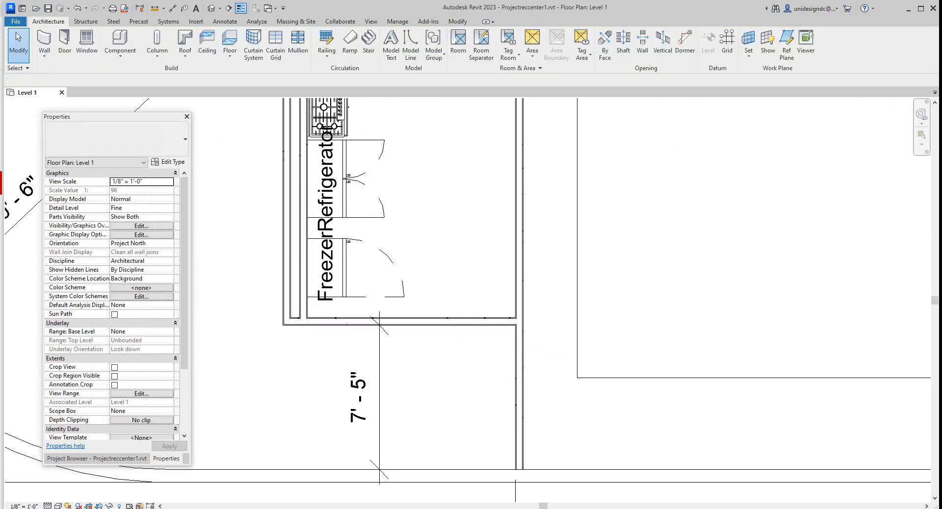
# - Move the freezer down against the kitchen's lower wall and bring the refrigerator down directly beside it
pyautogui.scroll(1, 370, 280)
pyautogui.moveTo(338, 245); pyautogui.dragTo(338, 273)
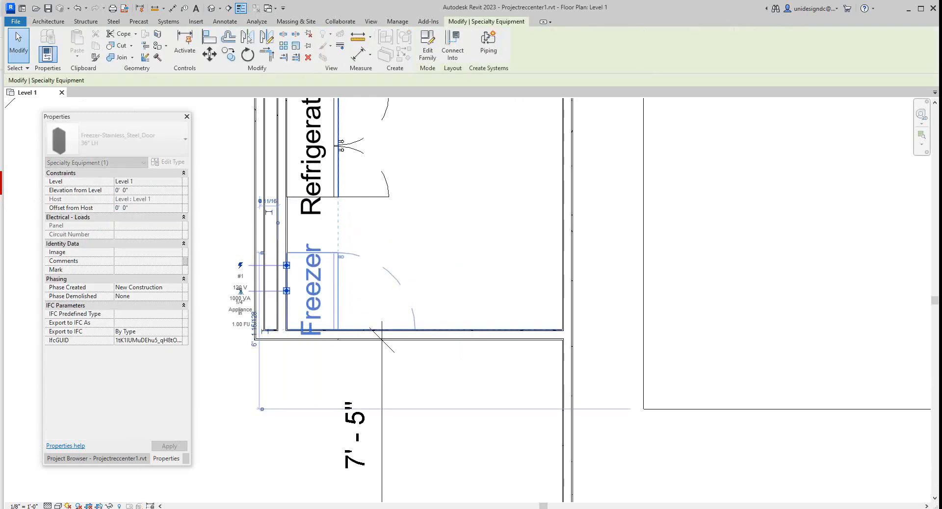
pyautogui.scroll(-2, 378, 231)
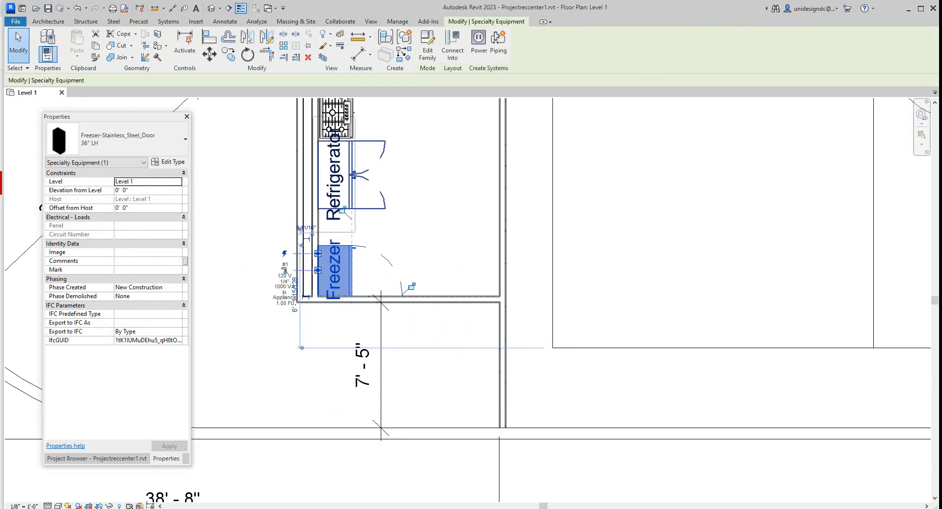
pyautogui.moveTo(338, 182); pyautogui.dragTo(339, 218)
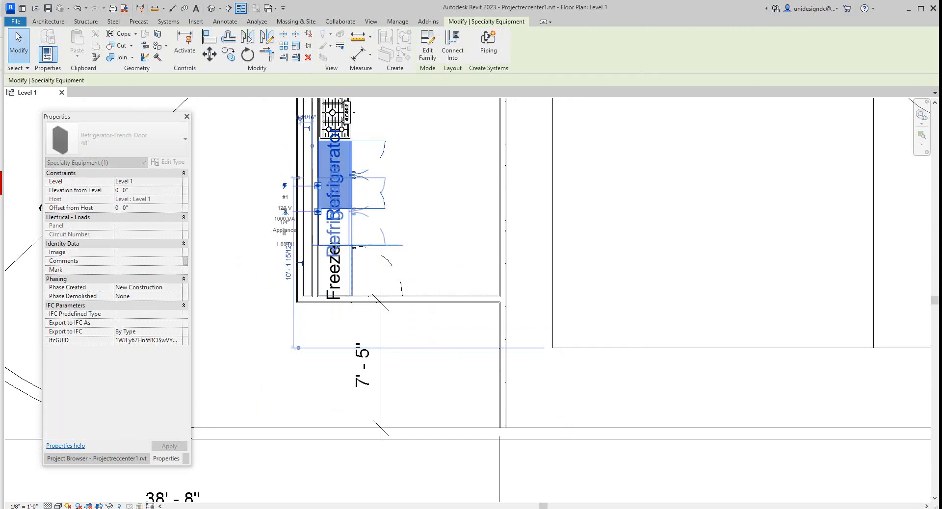
pyautogui.press('Escape')
pyautogui.scroll(-2, 422, 265)
pyautogui.scroll(2, 441, 294)
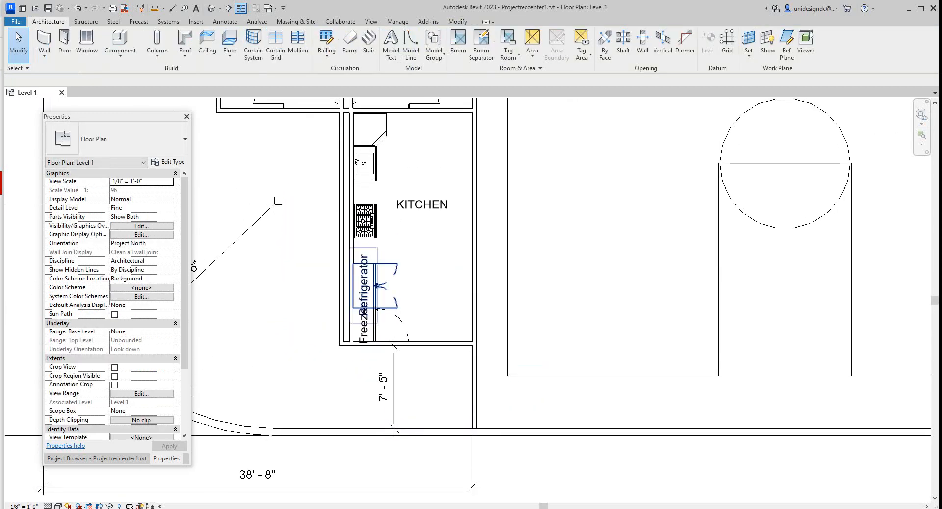
pyautogui.scroll(-3, 382, 336)
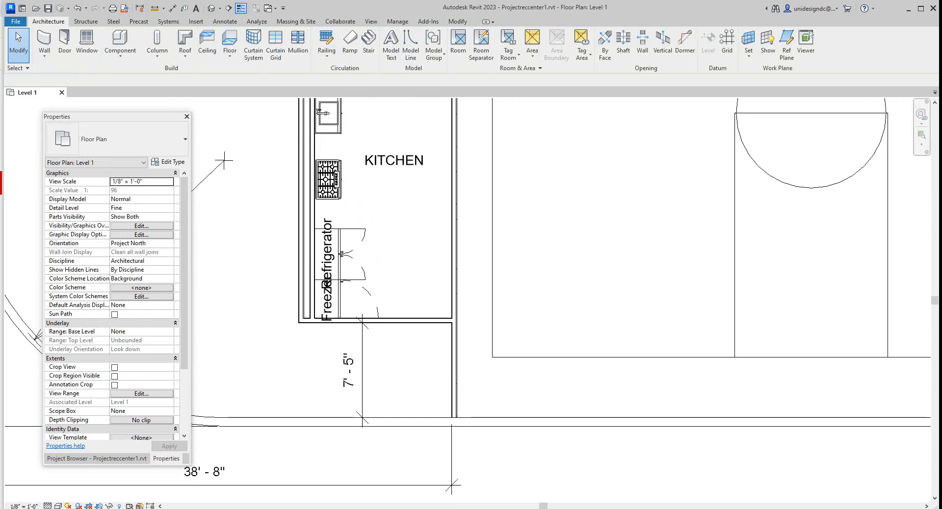
pyautogui.moveTo(382, 337); pyautogui.dragTo(432, 370, button='middle')
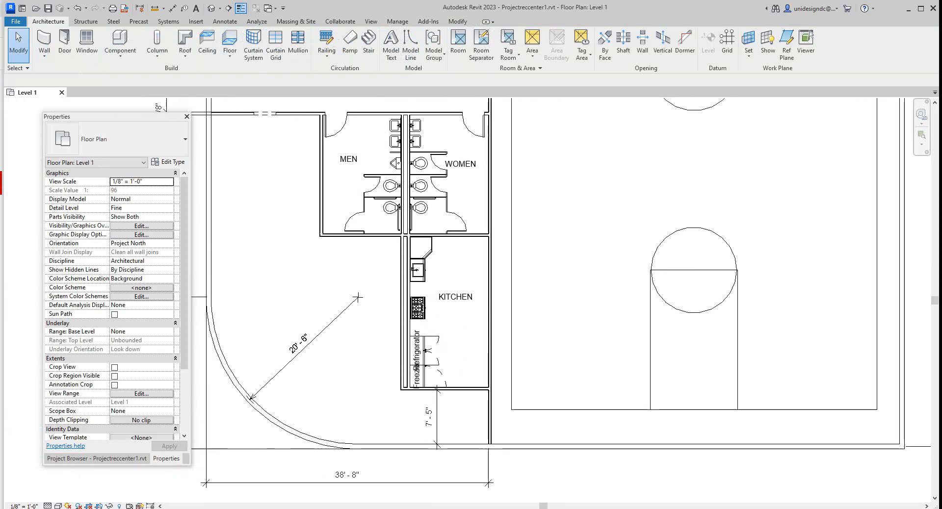
pyautogui.scroll(-2, 454, 361)
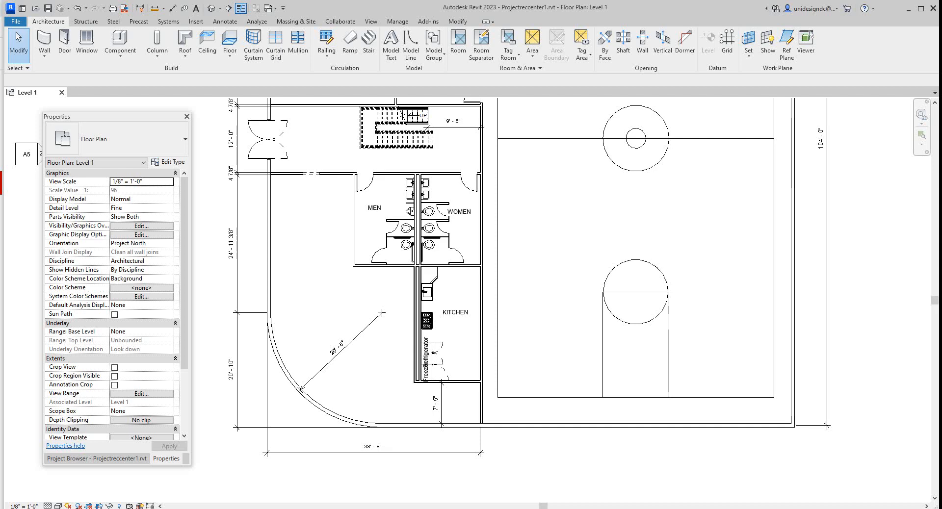
pyautogui.scroll(4, 468, 296)
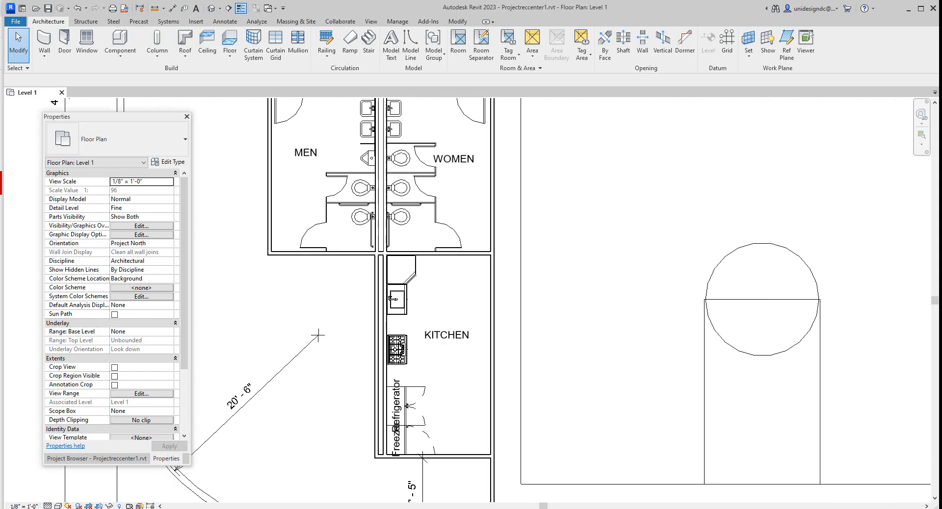
# - Examine the kitchen's revised layout, then the men's and women's locker rooms, their showers and the adjoining stair
pyautogui.scroll(-4, 493, 225)
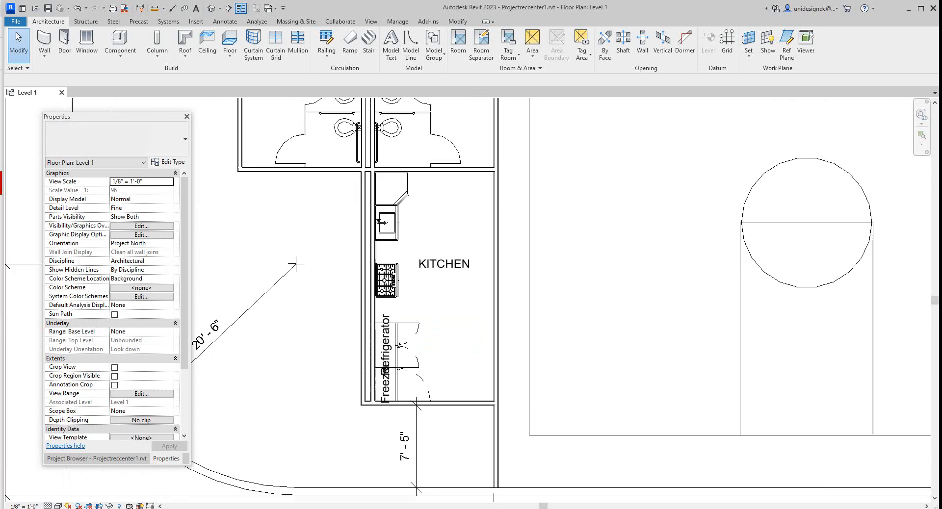
pyautogui.scroll(-5, 513, 484)
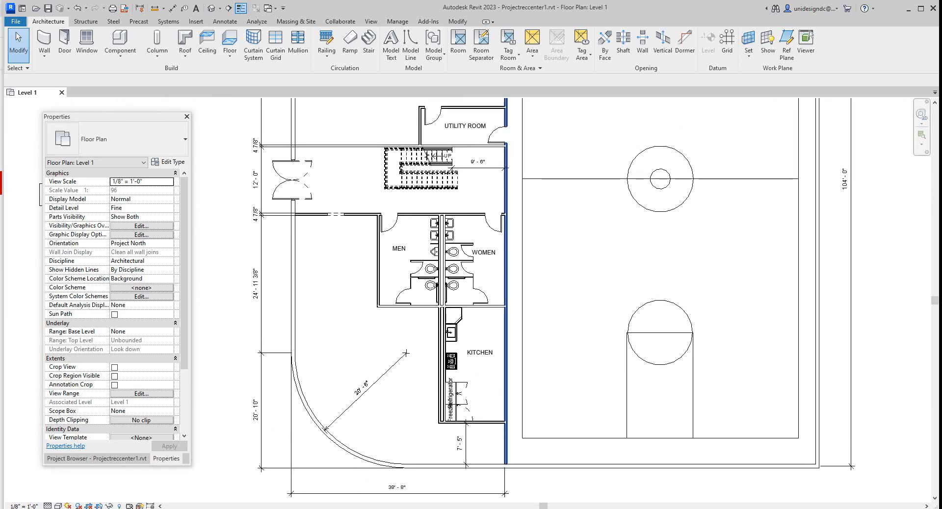
pyautogui.moveTo(506, 314); pyautogui.dragTo(504, 364, button='middle')
pyautogui.moveTo(462, 141); pyautogui.dragTo(529, 228, button='middle')
pyautogui.scroll(5, 456, 203)
pyautogui.scroll(1, 426, 265)
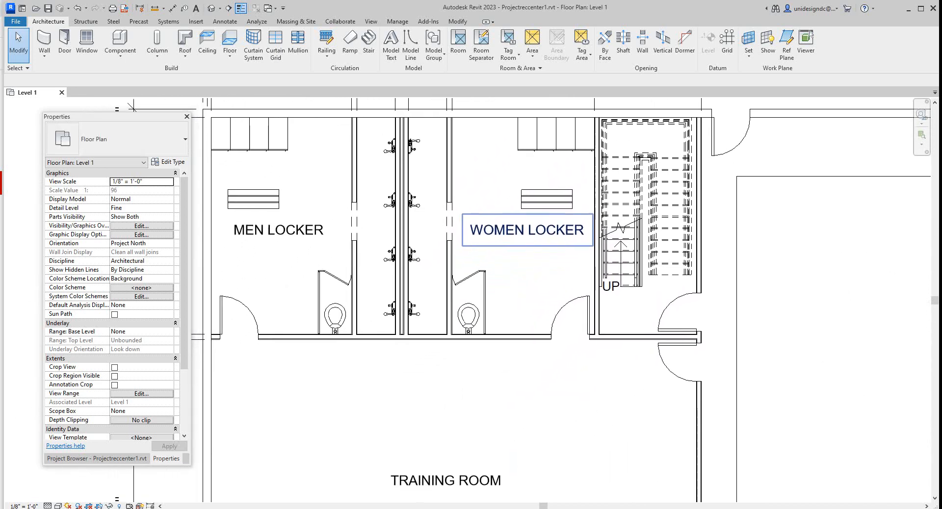
pyautogui.moveTo(412, 308); pyautogui.dragTo(442, 232, button='middle')
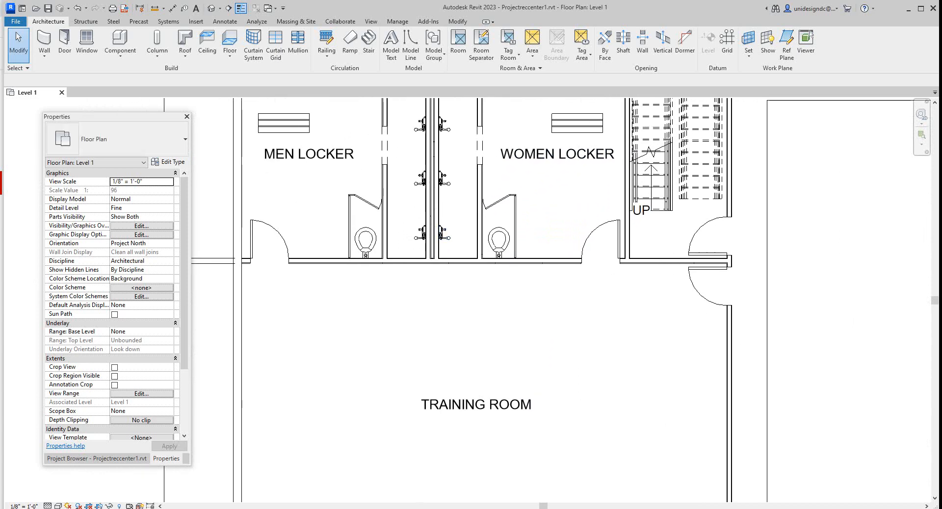
pyautogui.scroll(-5, 463, 411)
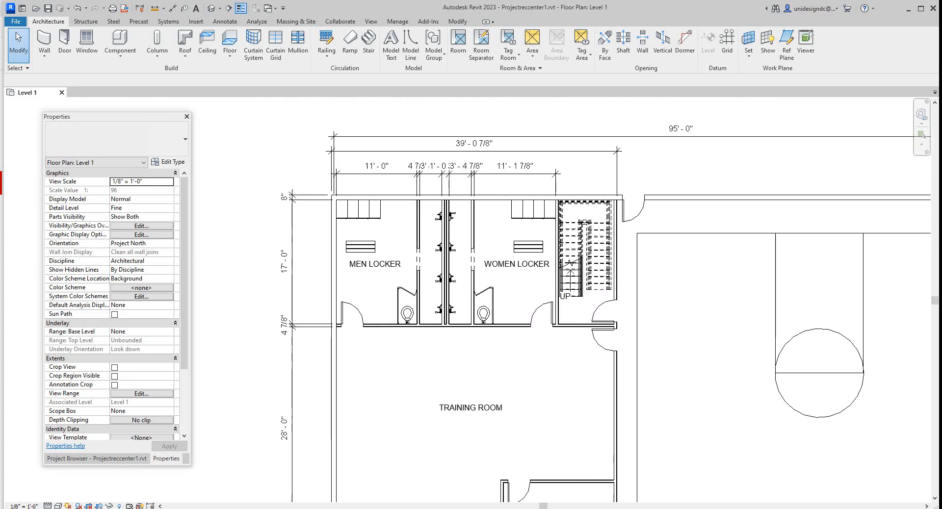
pyautogui.scroll(-4, 714, 332)
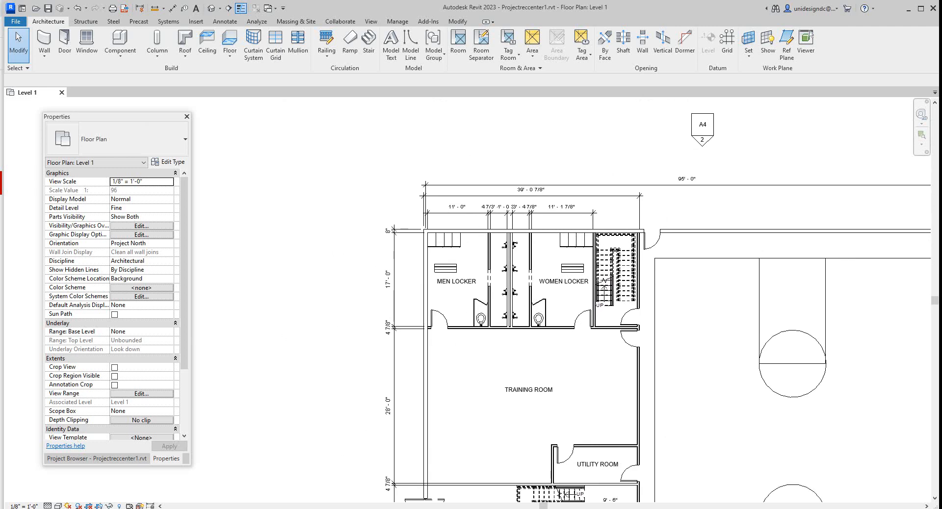
pyautogui.scroll(3, 503, 344)
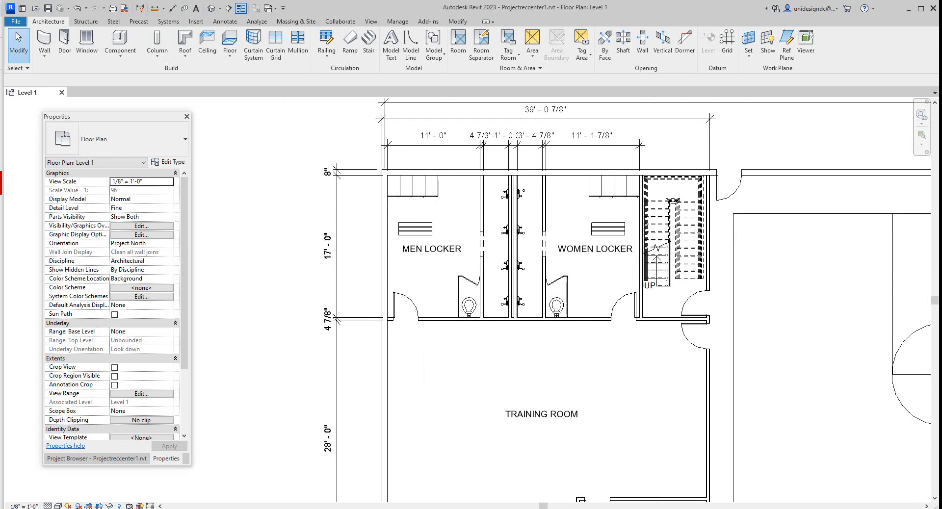
pyautogui.scroll(-3, 490, 346)
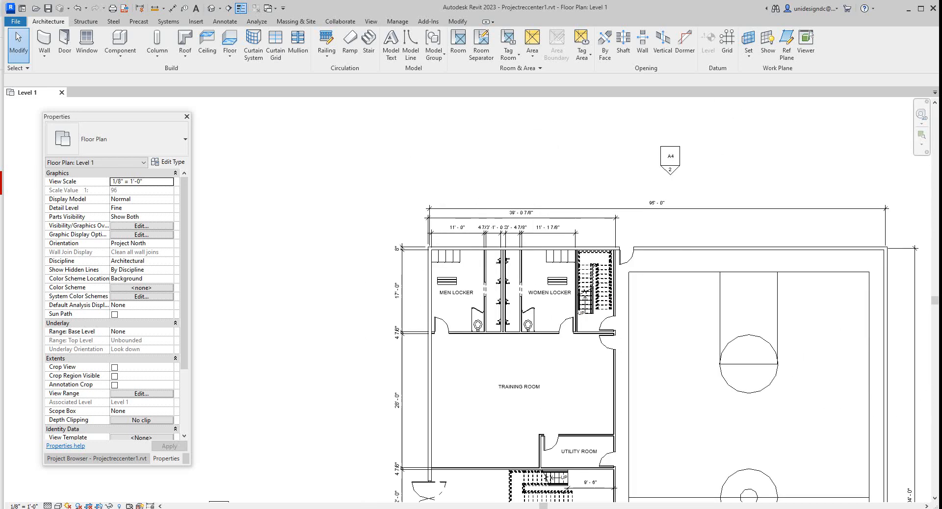
# - Review the complete Level 1 plan, from the locker and training rooms through the entrance hall to the restrooms, kitchen and basketball court
pyautogui.moveTo(489, 346); pyautogui.dragTo(437, 190, button='middle')
pyautogui.scroll(-2, 485, 290)
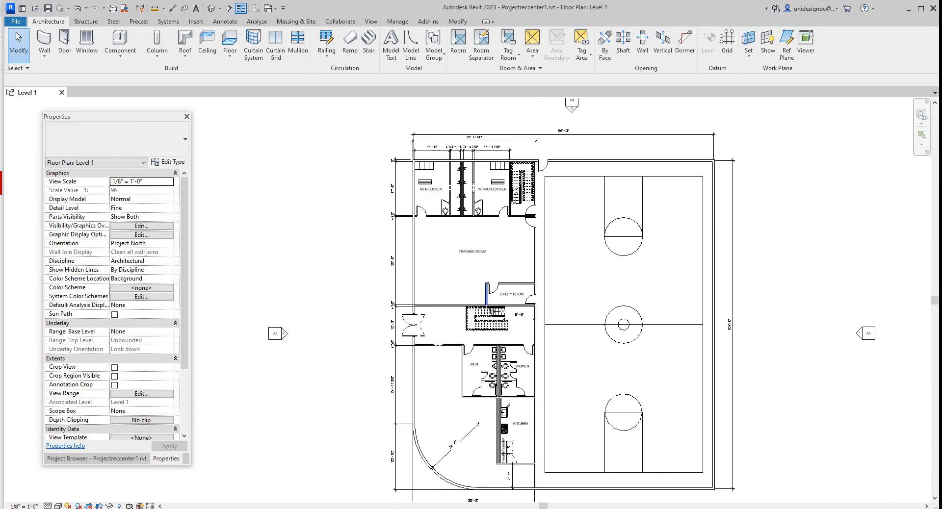
pyautogui.moveTo(485, 289); pyautogui.dragTo(459, 267, button='middle')
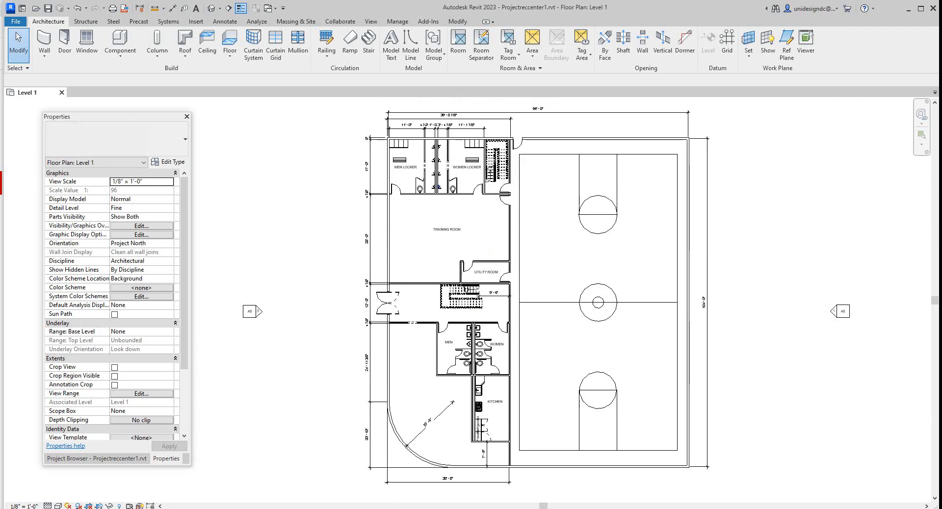
pyautogui.scroll(2, 447, 229)
pyautogui.scroll(-4, 419, 206)
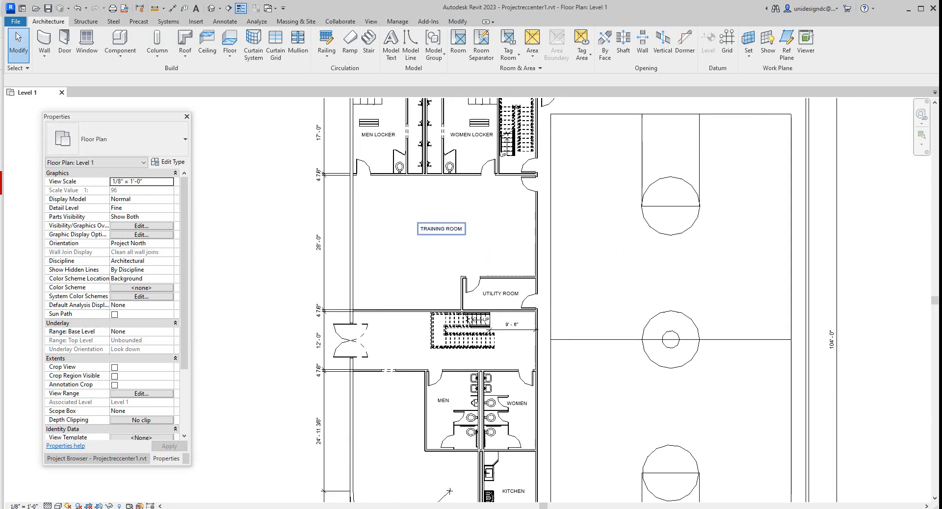
pyautogui.scroll(-1, 425, 359)
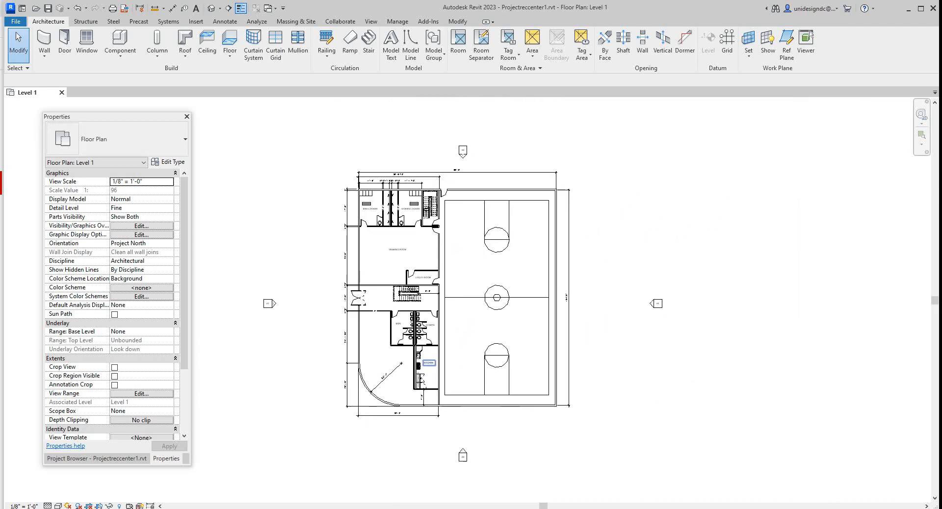
pyautogui.moveTo(425, 360); pyautogui.dragTo(412, 318, button='middle')
pyautogui.scroll(3, 388, 283)
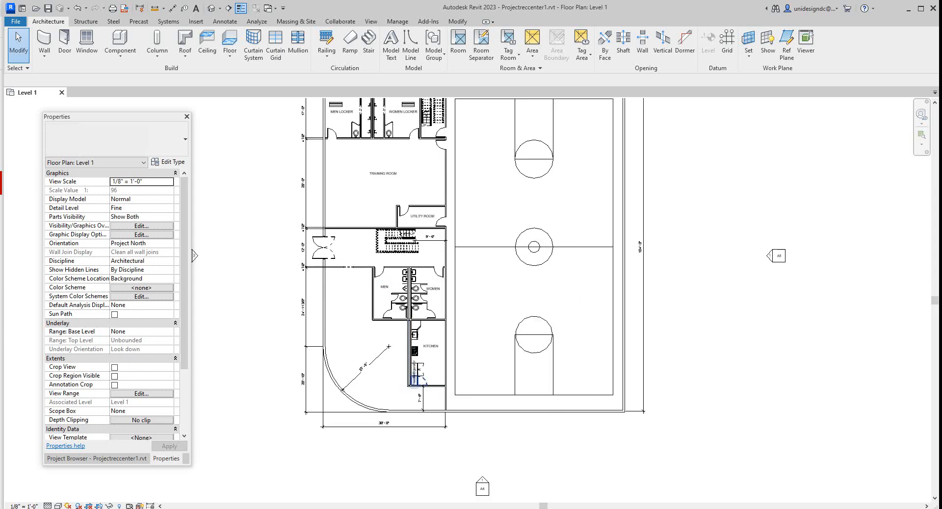
pyautogui.moveTo(419, 390); pyautogui.dragTo(413, 428, button='middle')
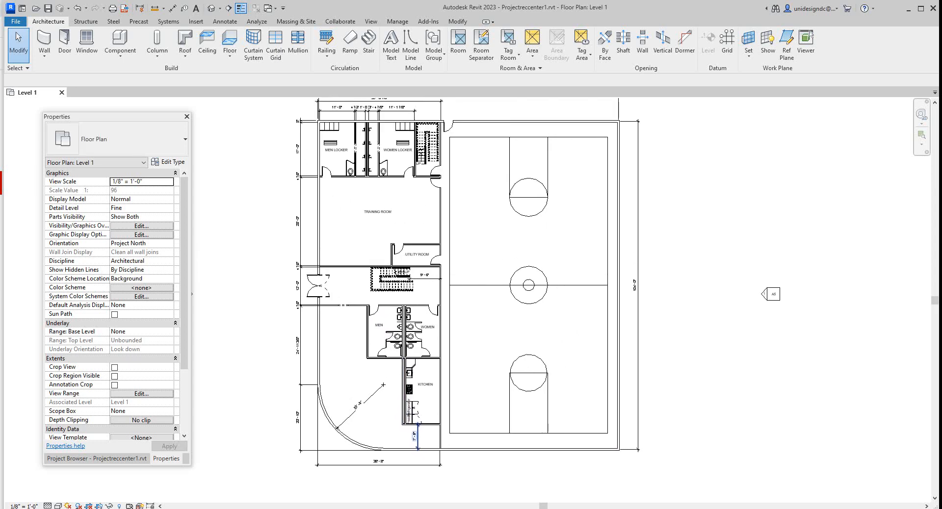
pyautogui.moveTo(394, 276); pyautogui.dragTo(395, 296, button='middle')
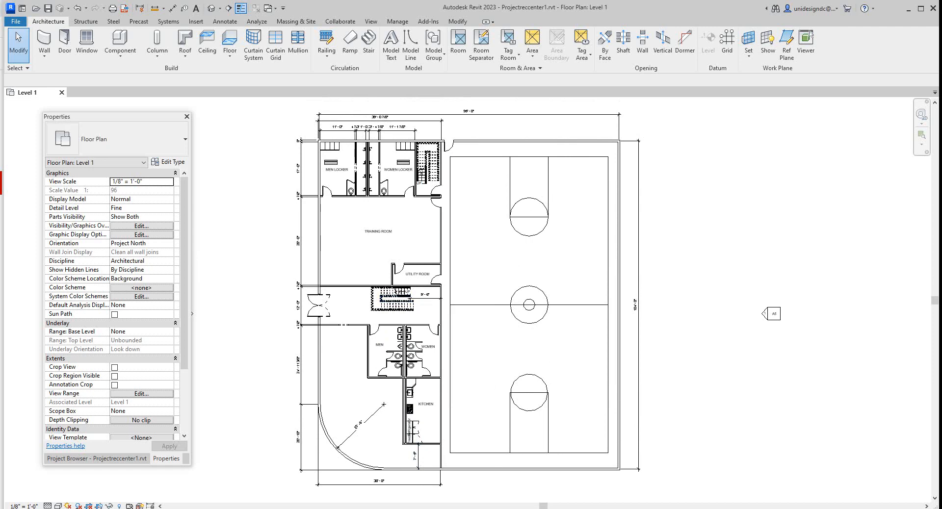
pyautogui.moveTo(395, 297); pyautogui.dragTo(395, 296, button='middle')
pyautogui.scroll(2, 395, 293)
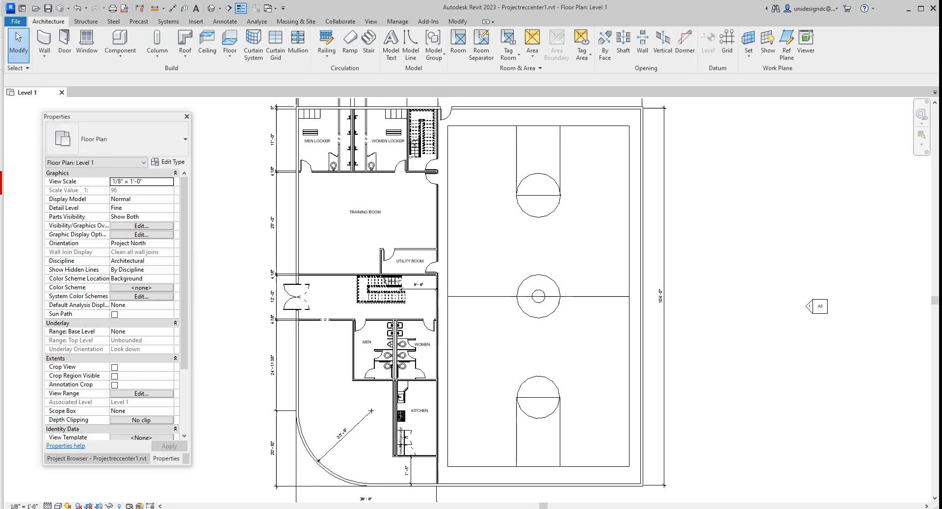
pyautogui.scroll(-2, 396, 293)
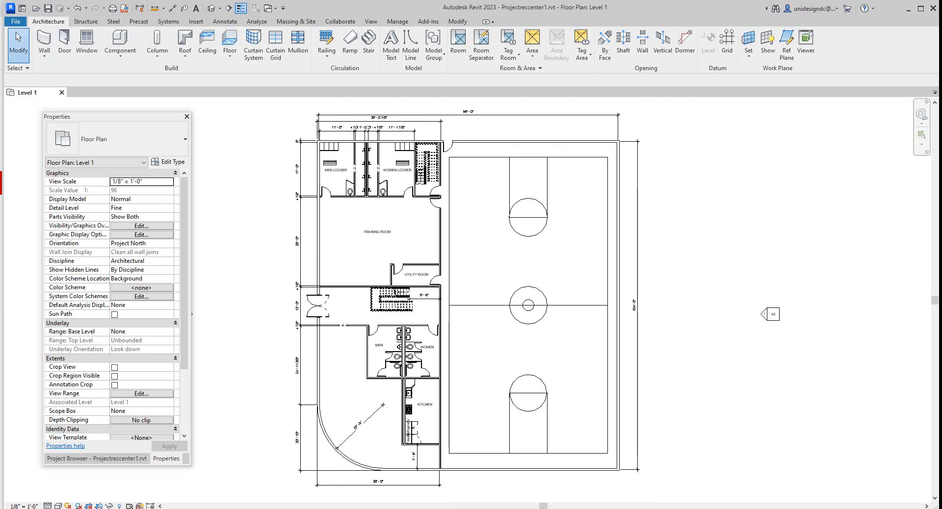
pyautogui.scroll(2, 414, 236)
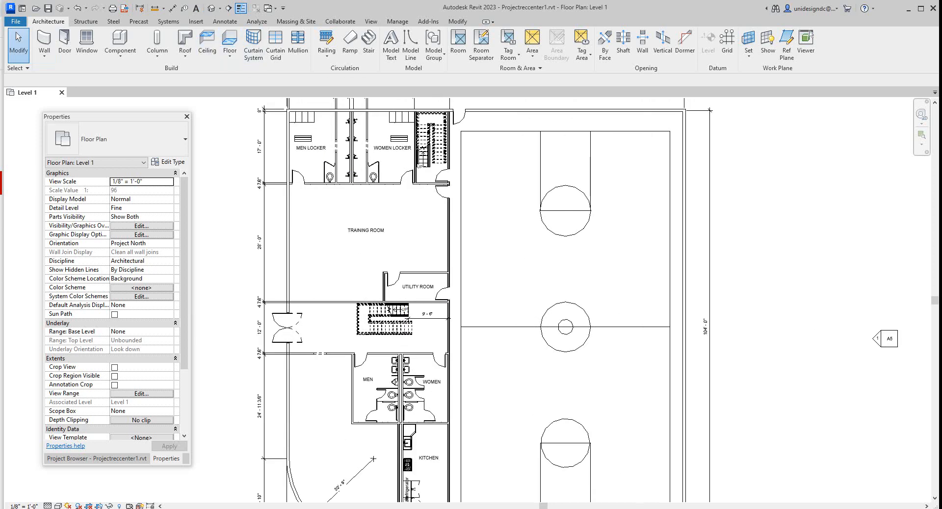
# - Inspect the building in the default 3D view from a rotated, higher angle, and return to the full Level 1 floor plan
pyautogui.click(212, 8)
pyautogui.scroll(1, 423, 293)
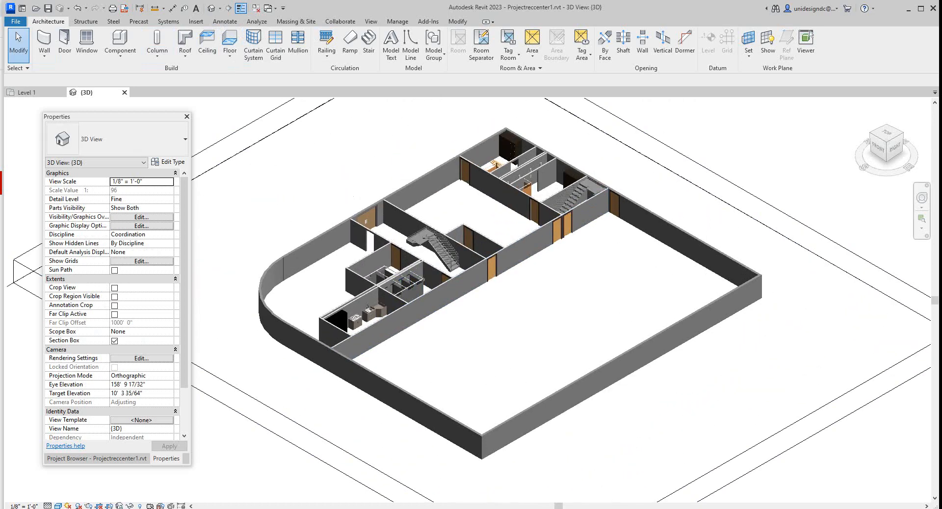
pyautogui.moveTo(879, 148)
pyautogui.mouseDown()
pyautogui.moveTo(904, 153)
pyautogui.moveTo(883, 157)
pyautogui.moveTo(881, 149)
pyautogui.moveTo(890, 156)
pyautogui.mouseUp()
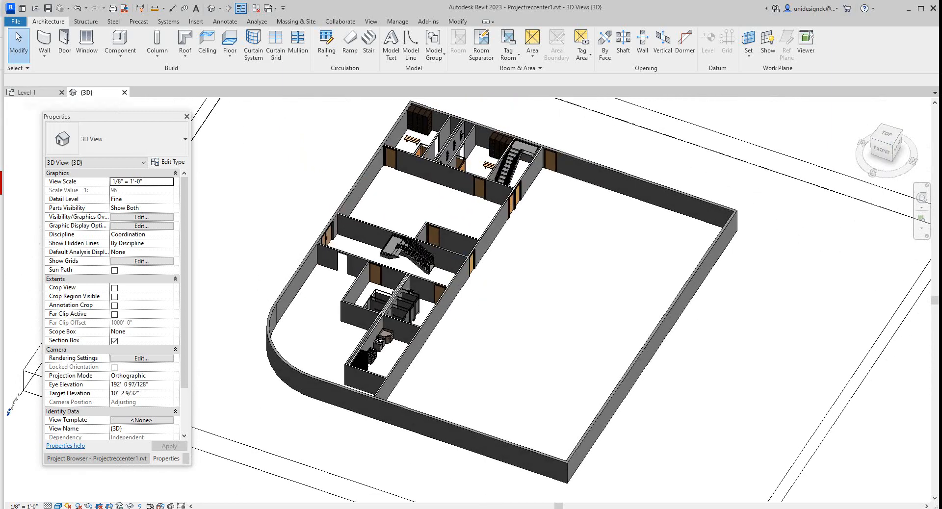
pyautogui.click(27, 92)
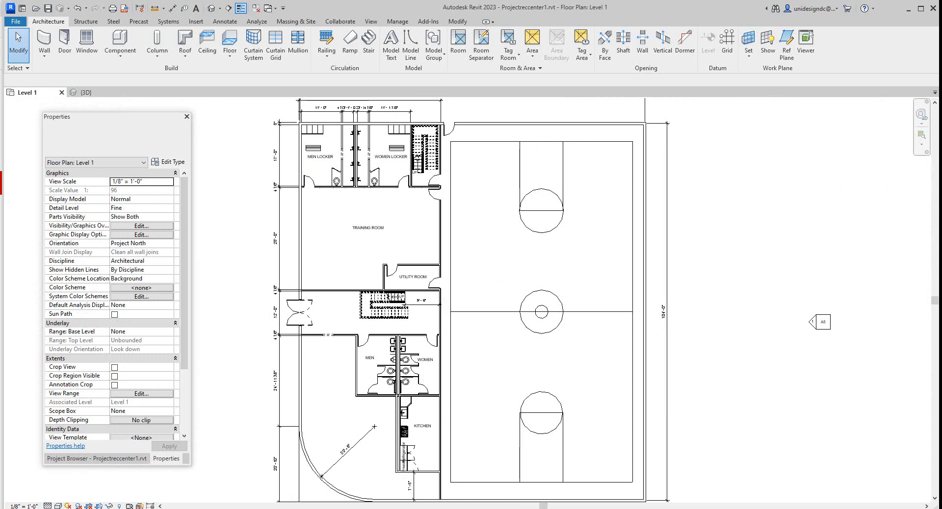
pyautogui.scroll(-3, 471, 300)
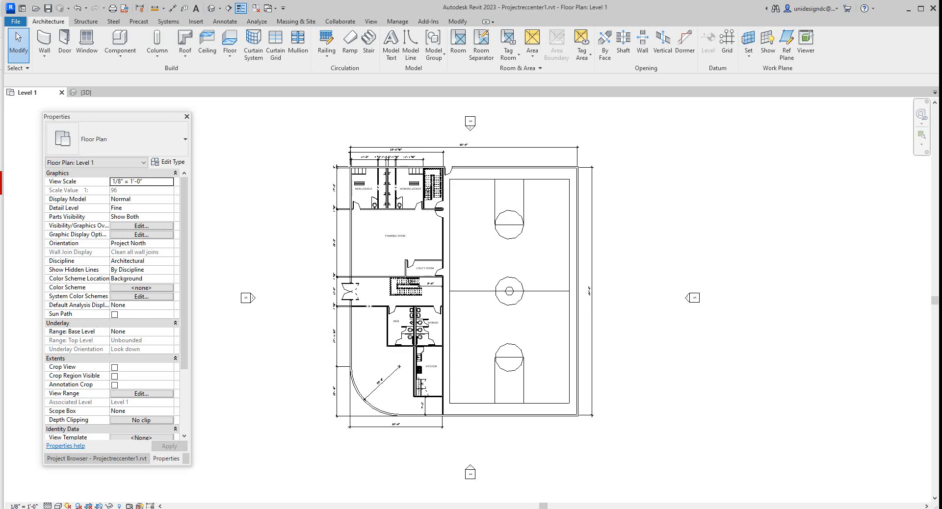
pyautogui.hotkey('ctrl', 'F11')
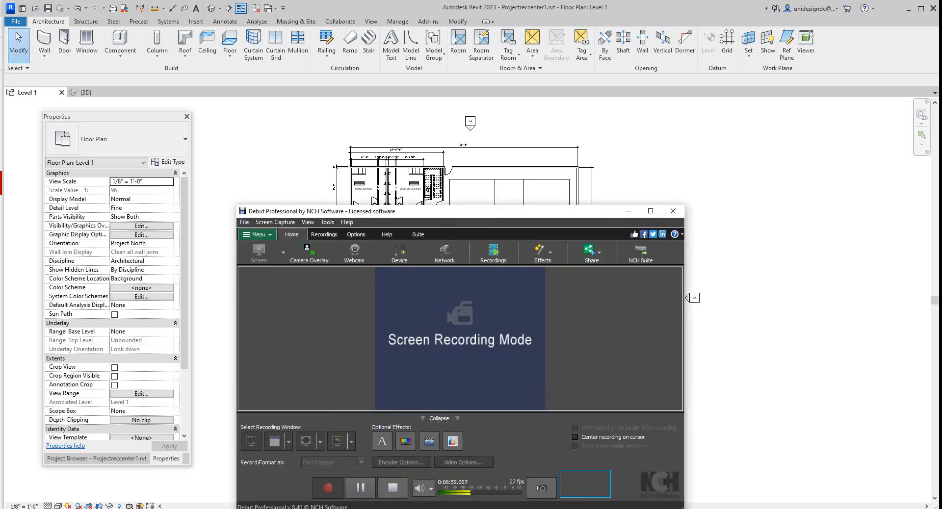